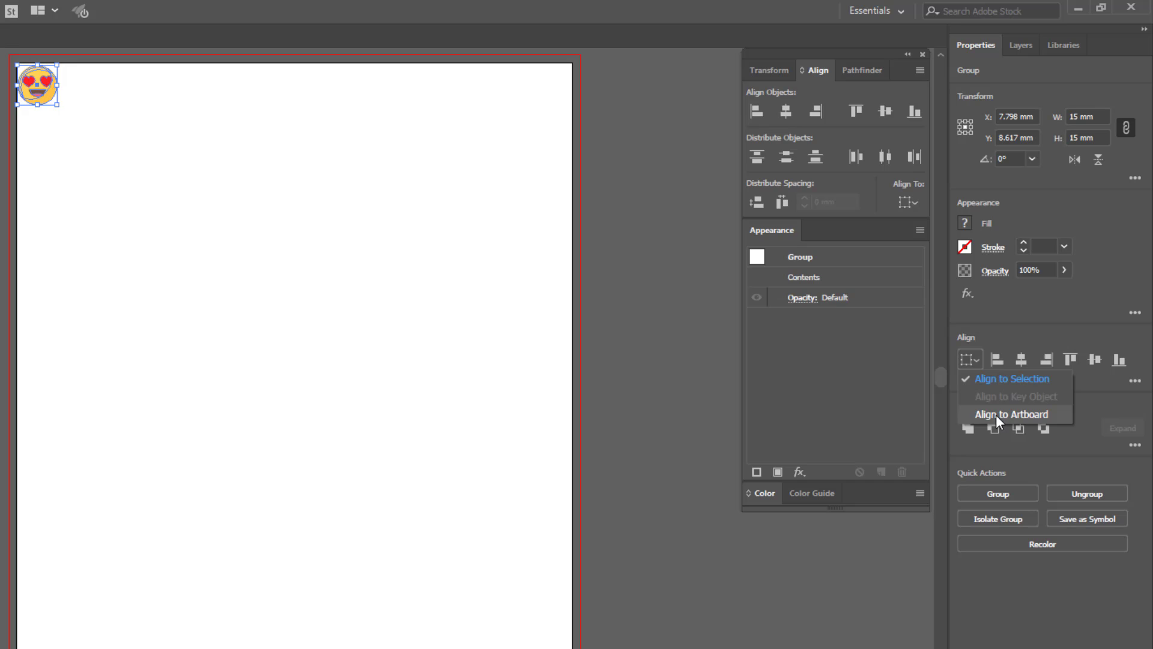
- Align the emoji group to the left and top edges of the artboard
{"action": "left_click", "coordinate": [996, 414]}
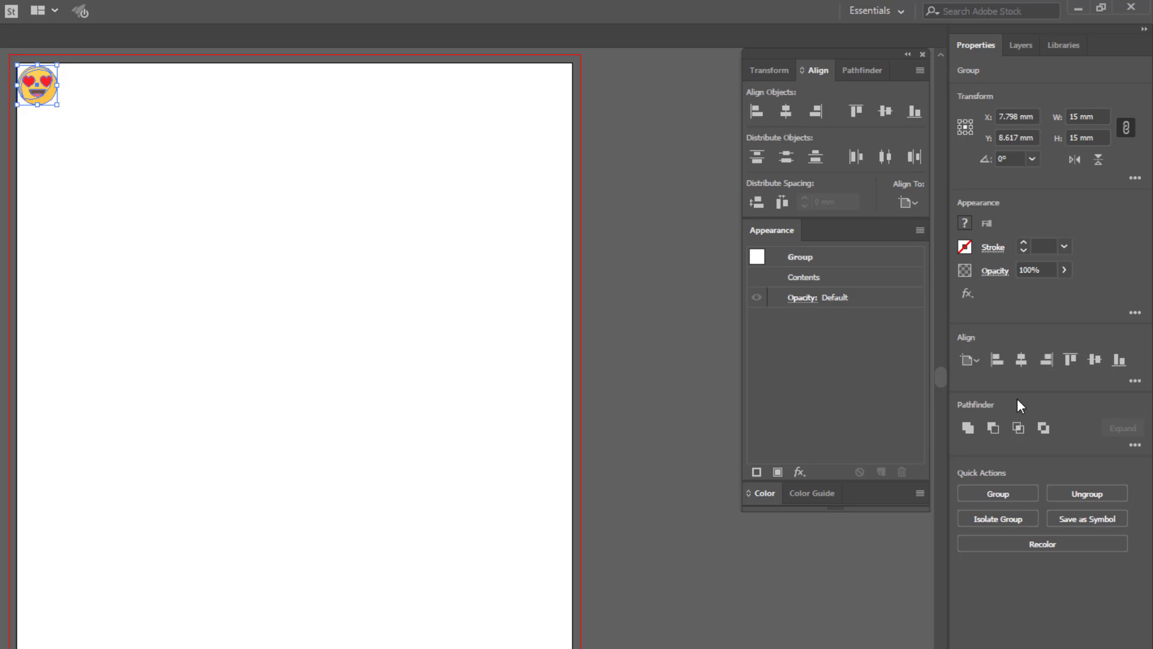
{"action": "left_click", "coordinate": [997, 361]}
{"action": "left_click", "coordinate": [1070, 360]}
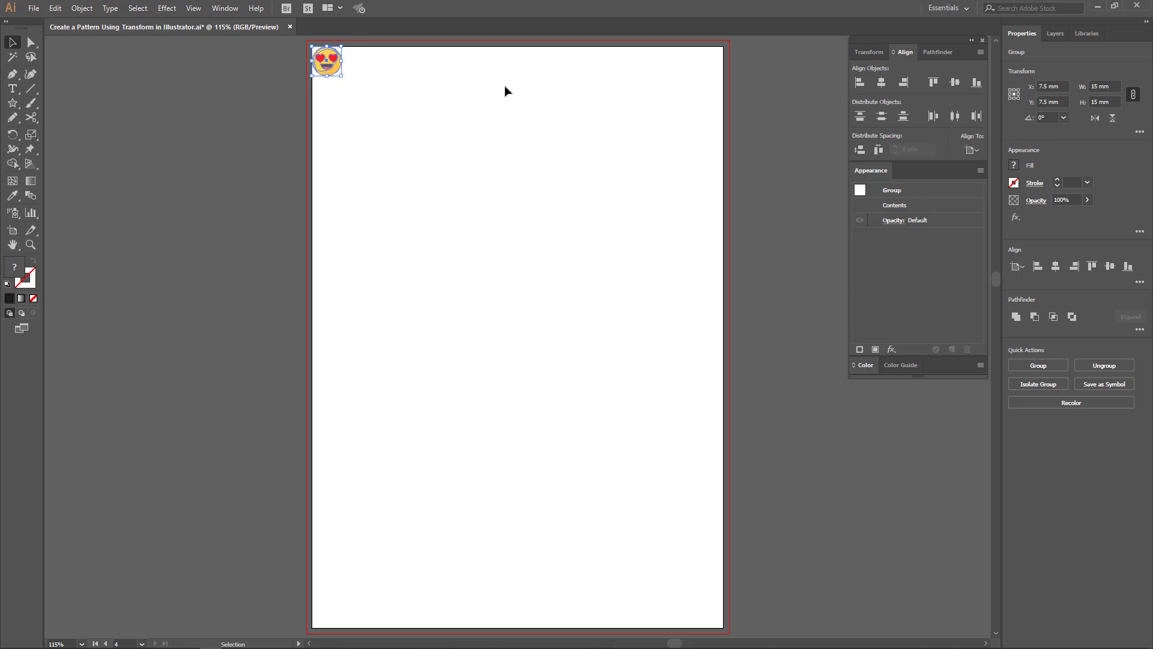
- Start a Transform effect on the emoji with a horizontal move of 15 mm and preview turned on
{"action": "left_click", "coordinate": [163, 9]}
{"action": "mouse_move", "coordinate": [258, 106]}
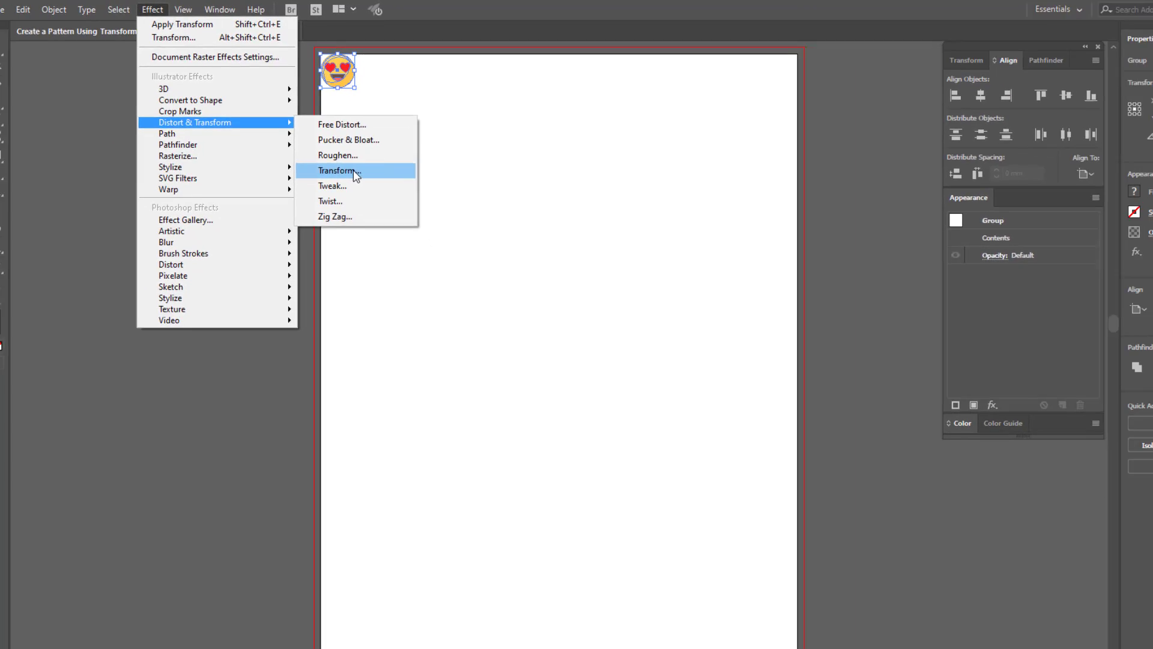
{"action": "left_click", "coordinate": [384, 233]}
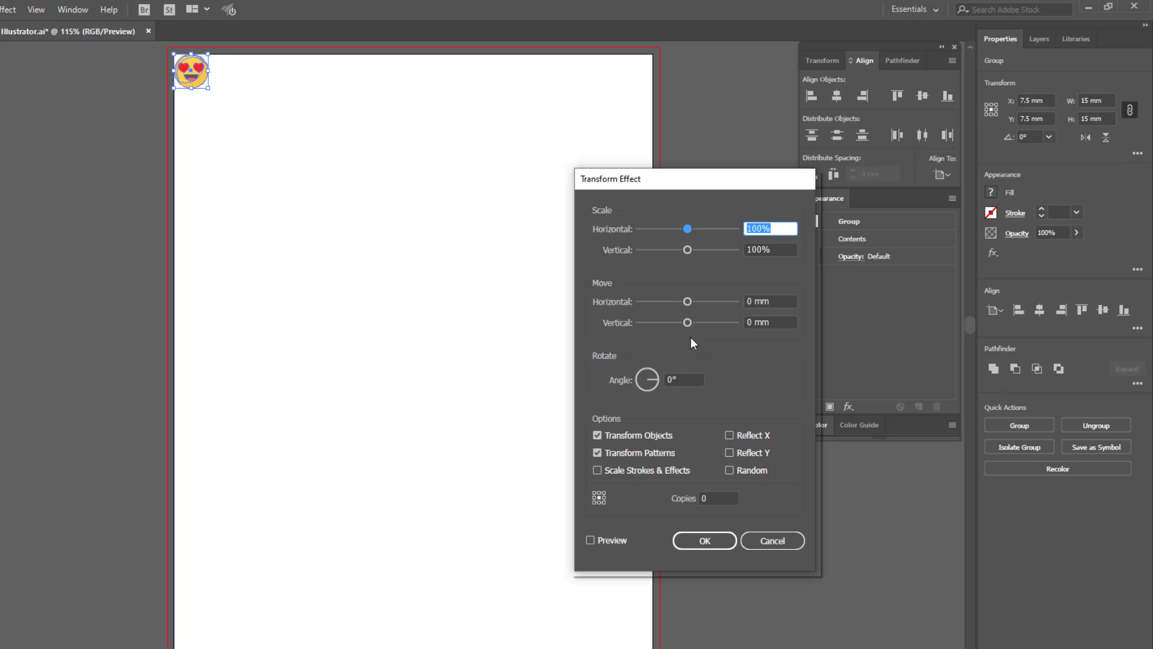
{"action": "left_click", "coordinate": [780, 302]}
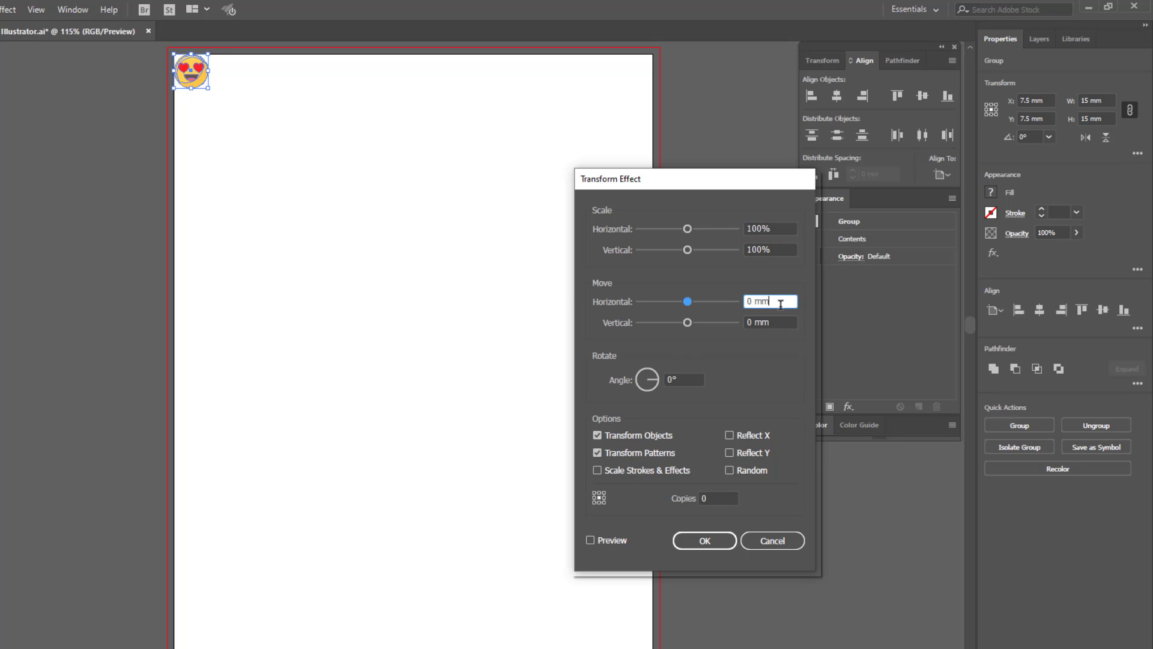
{"action": "left_click_drag", "start_coordinate": [781, 304], "coordinate": [733, 302]}
{"action": "type", "text": "1"}
{"action": "type", "text": "0"}
{"action": "double_click", "coordinate": [755, 302]}
{"action": "type", "text": "15"}
{"action": "left_click", "coordinate": [591, 540]}
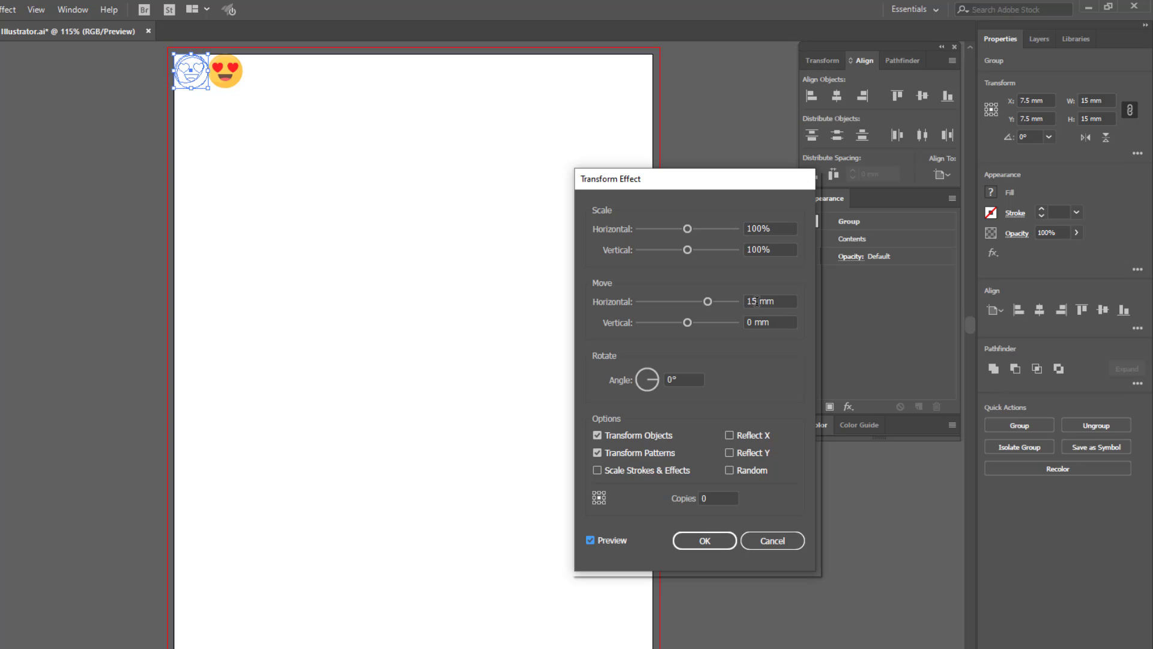
- Increase the Transform effect's horizontal move to 25 mm
{"action": "left_click", "coordinate": [754, 299]}
{"action": "key", "text": "BackSpace"}
{"action": "type", "text": "2"}
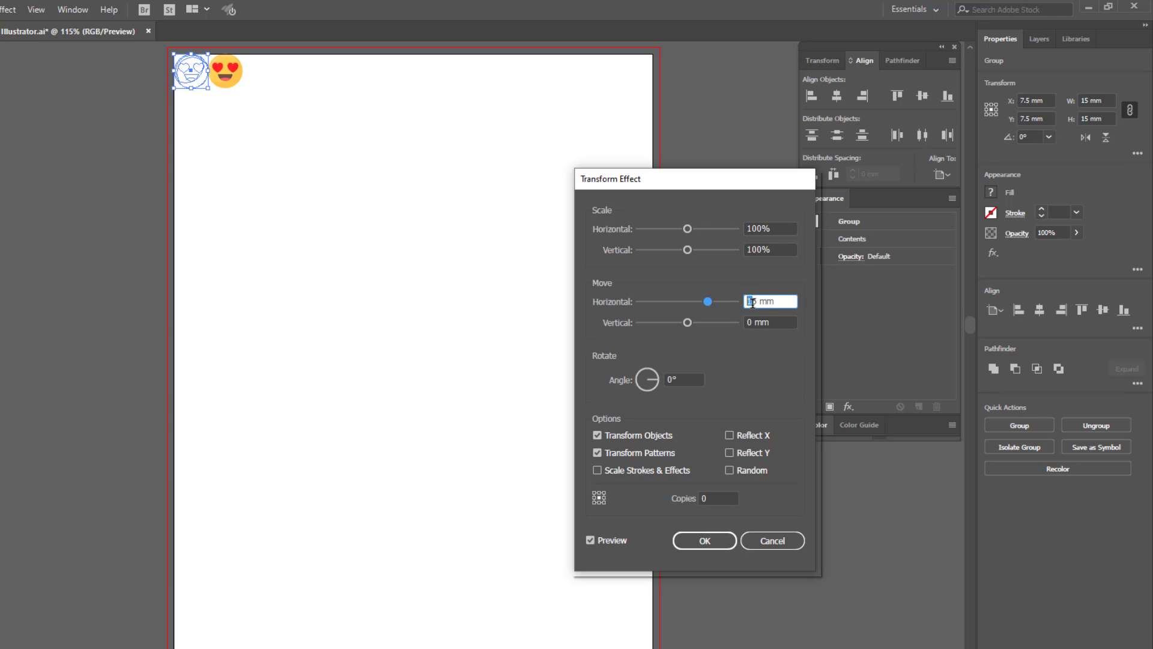
{"action": "key", "text": "Tab"}
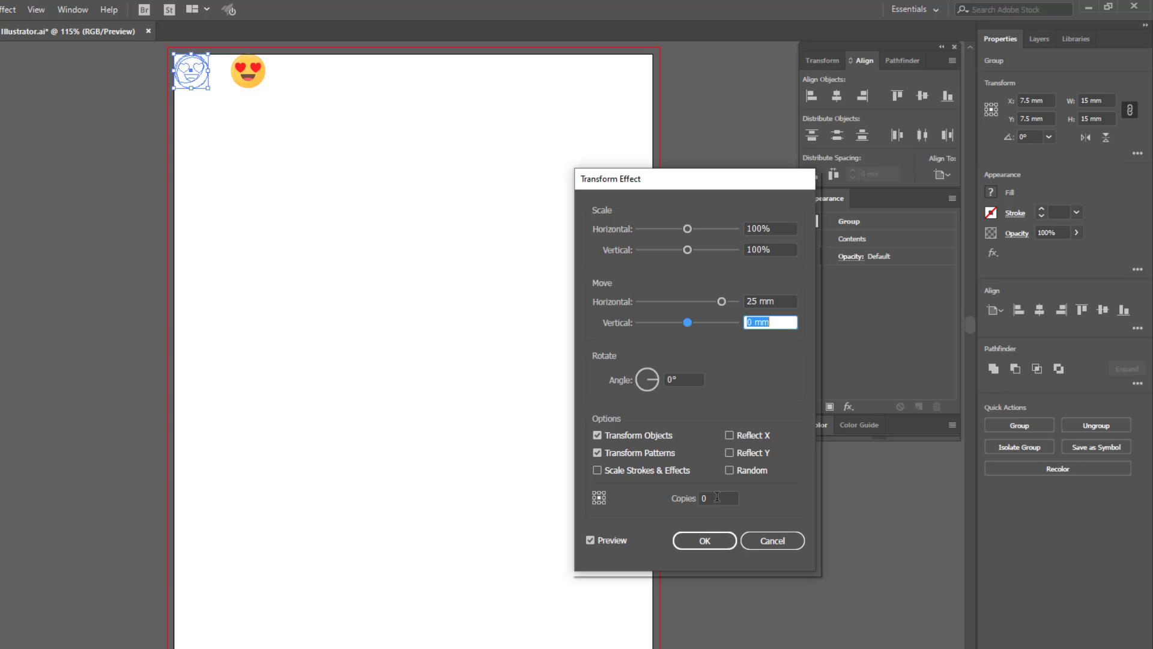
- Try 10 copies in the Transform effect to build a row of emojis
{"action": "left_click", "coordinate": [716, 497]}
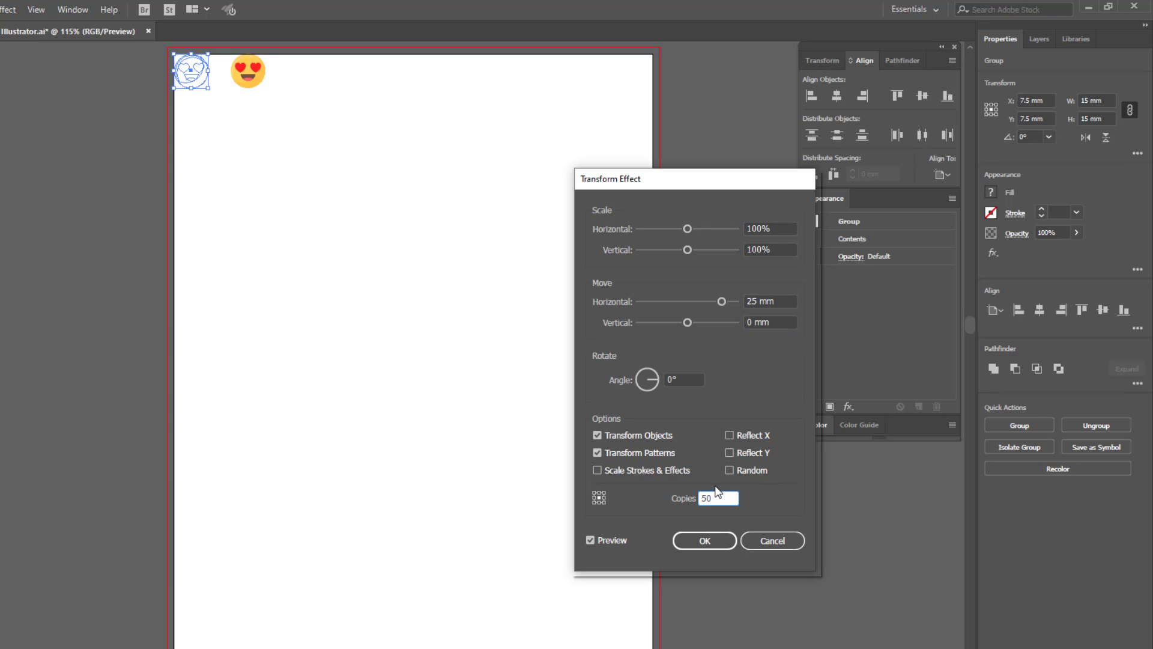
{"action": "type", "text": "5"}
{"action": "key", "text": "BackSpace"}
{"action": "type", "text": "10"}
{"action": "key", "text": "Tab"}
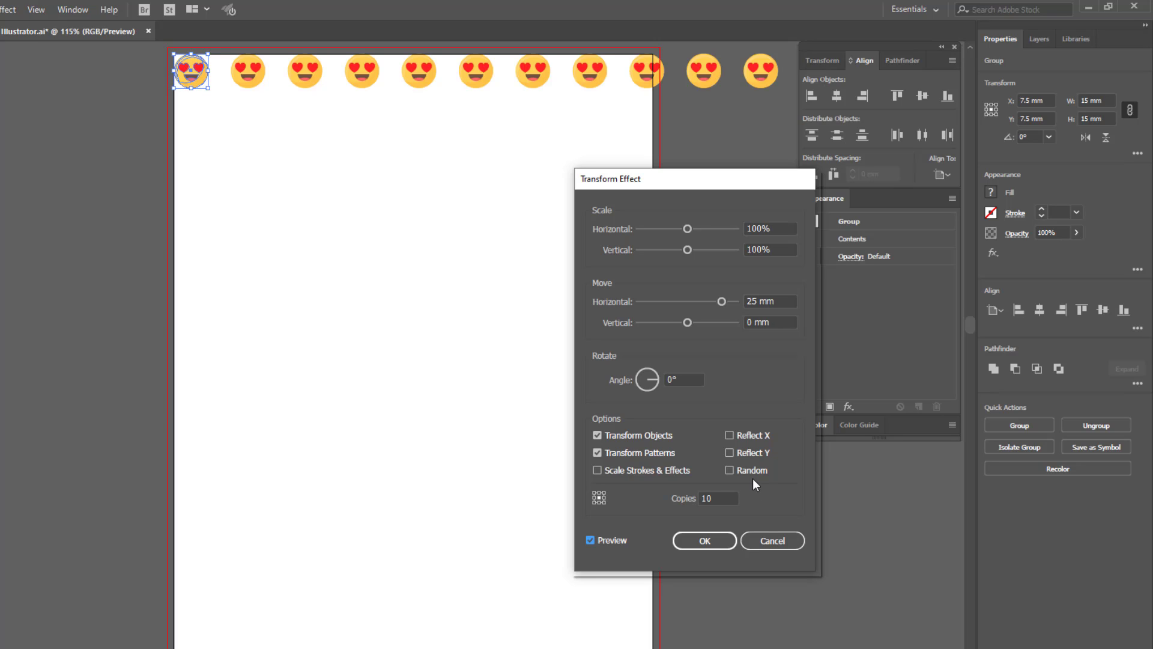
- Apply the Transform effect with 8 copies and proportionally shrink the original emoji to about 10.3 mm
{"action": "double_click", "coordinate": [712, 498]}
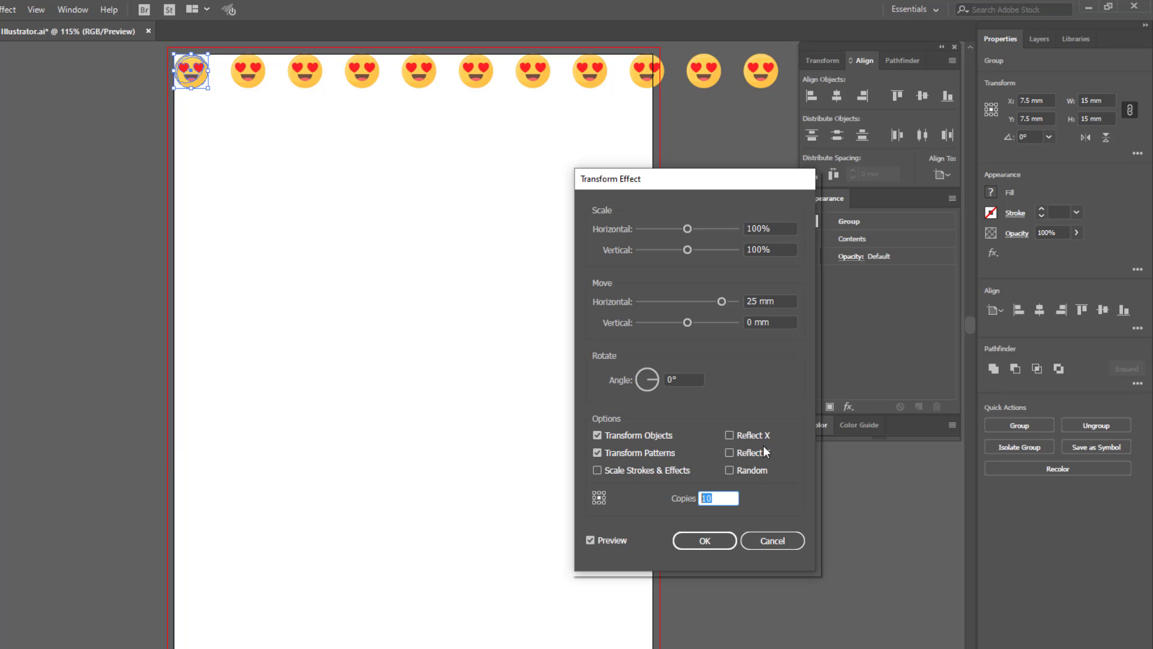
{"action": "type", "text": "8"}
{"action": "key", "text": "Tab"}
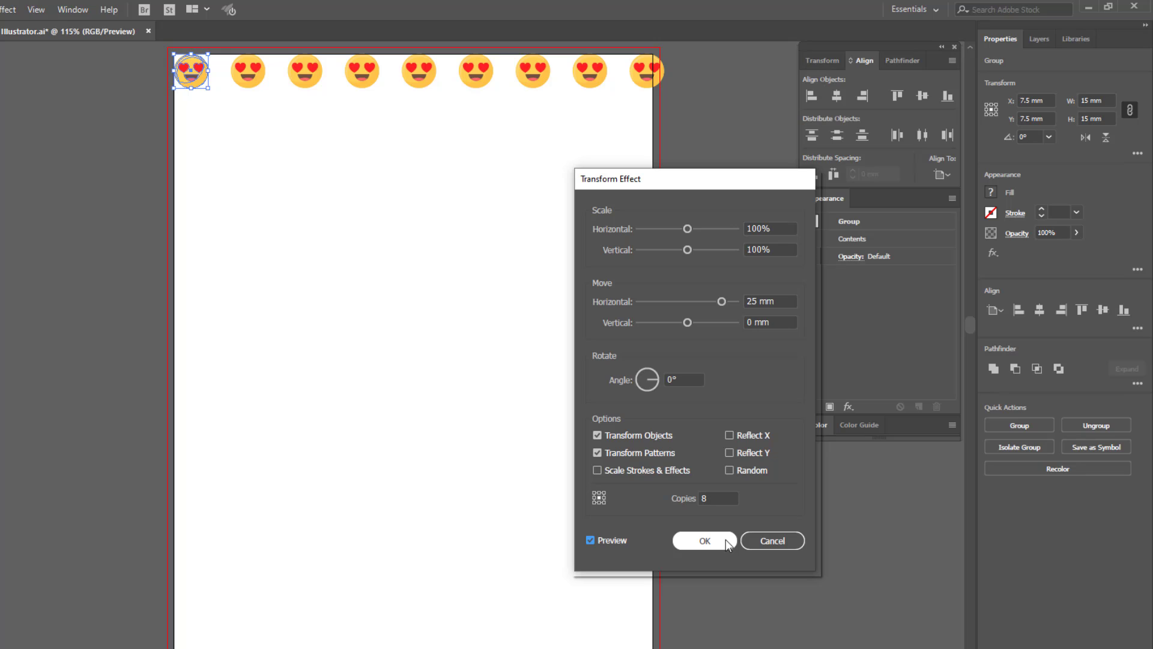
{"action": "left_click", "coordinate": [725, 541]}
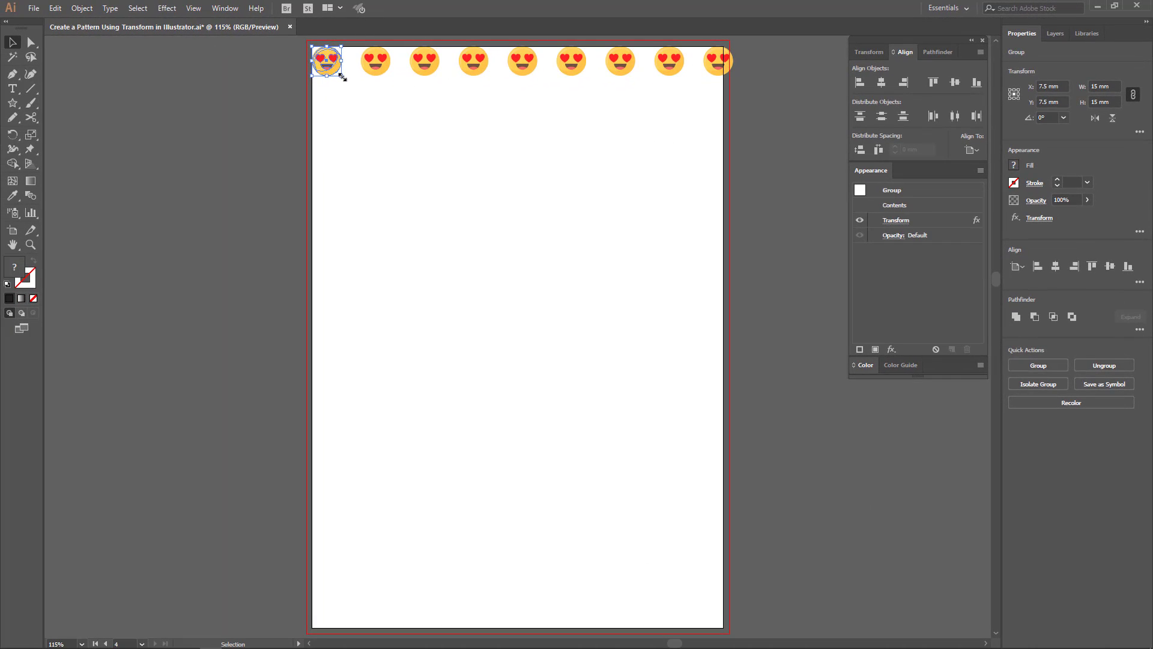
{"action": "left_click_drag", "start_coordinate": [343, 77], "coordinate": [332, 67]}
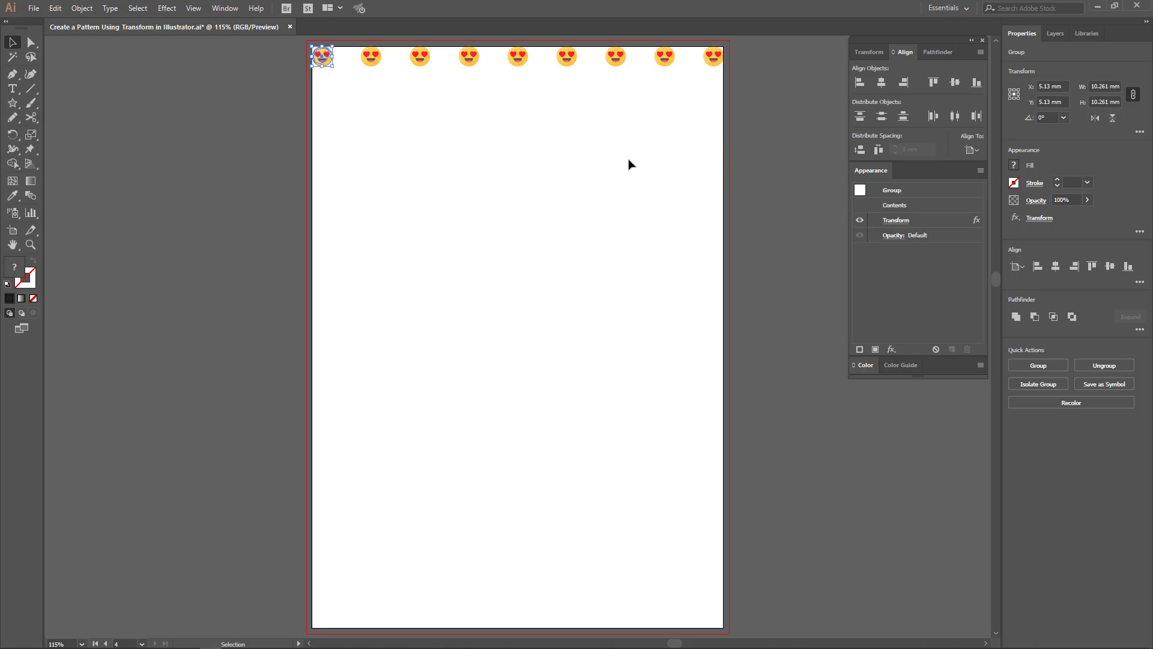
{"action": "left_click", "coordinate": [168, 9]}
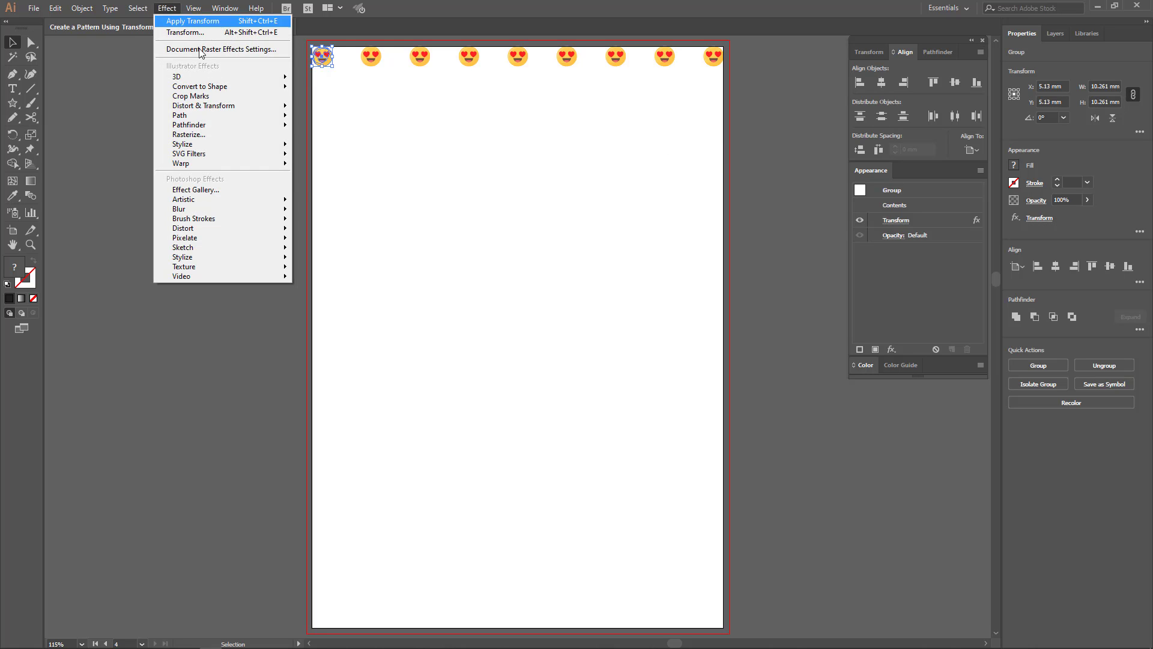
{"action": "mouse_move", "coordinate": [265, 107]}
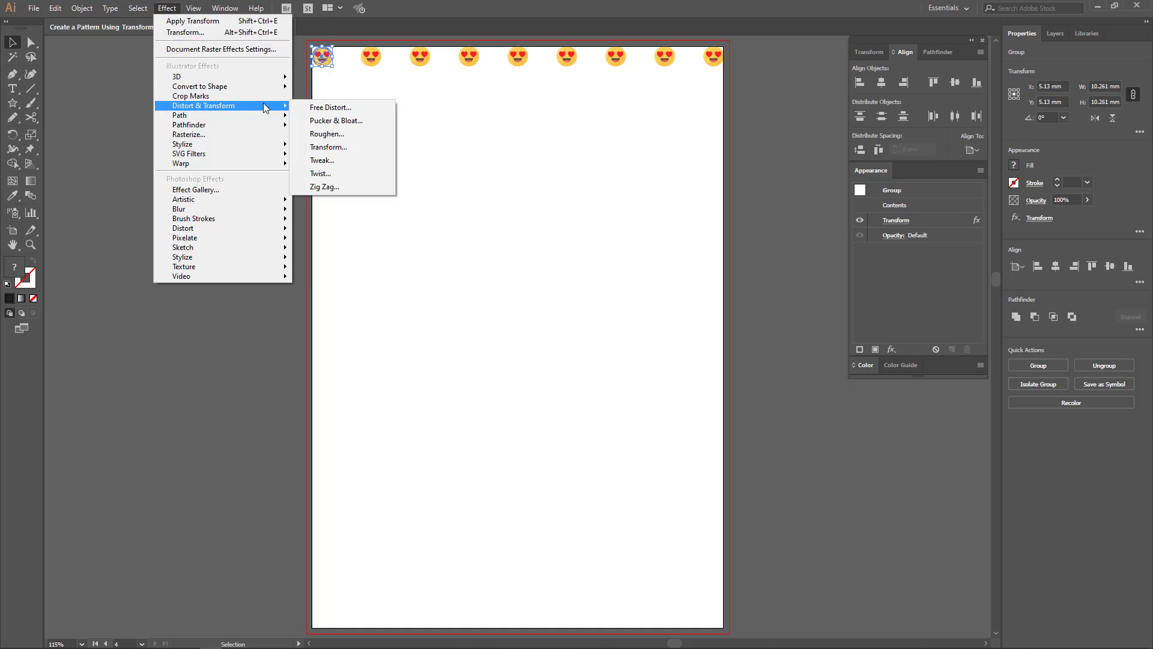
{"action": "left_click", "coordinate": [339, 147]}
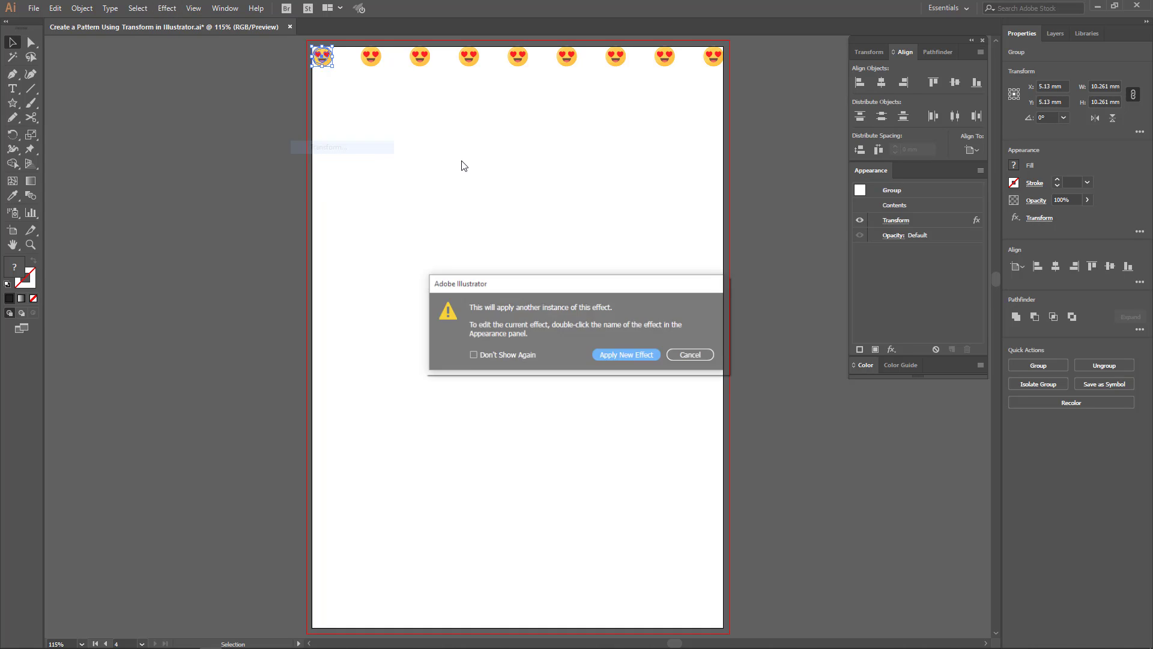
{"action": "left_click", "coordinate": [630, 355]}
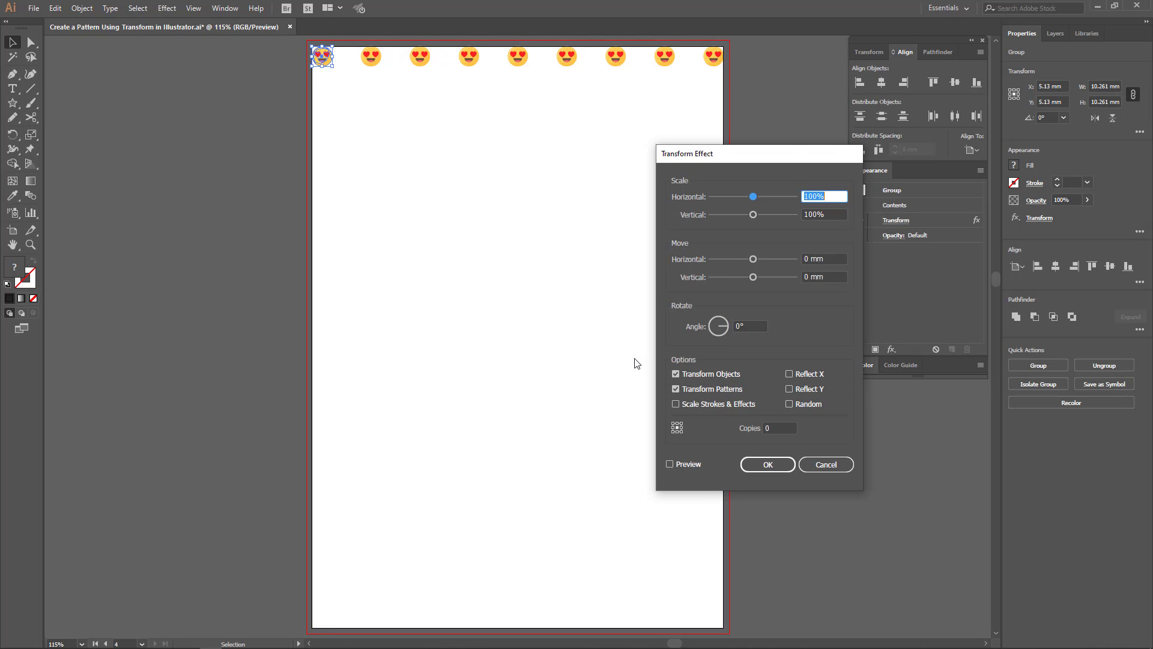
{"action": "left_click_drag", "start_coordinate": [780, 155], "coordinate": [660, 140]}
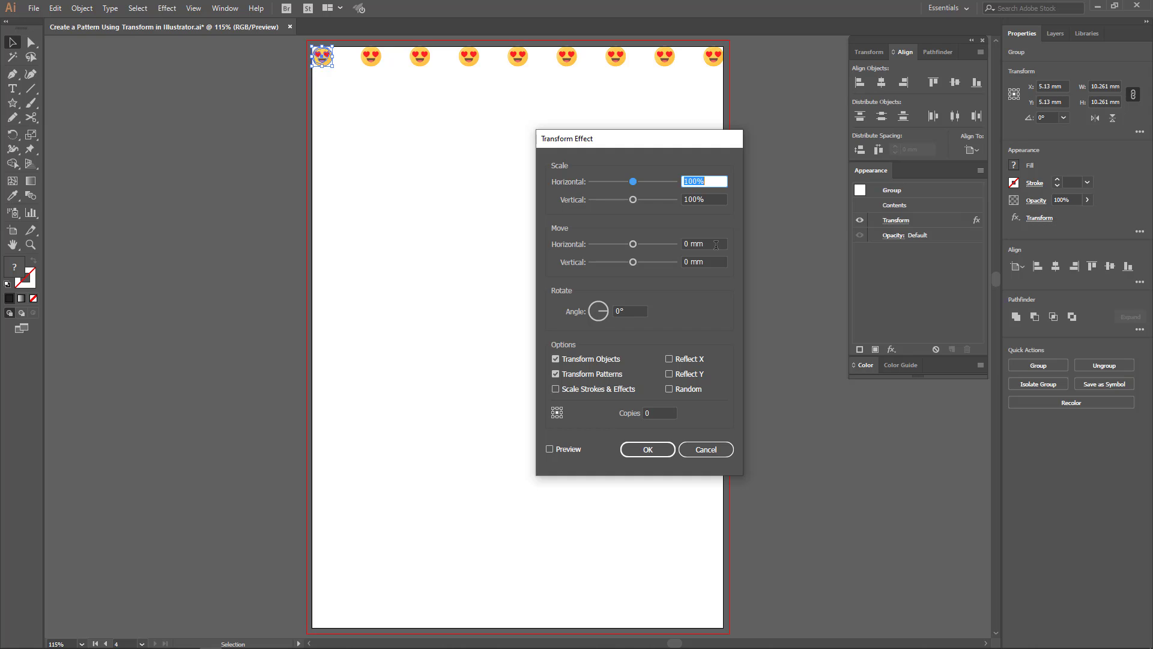
{"action": "left_click", "coordinate": [712, 449]}
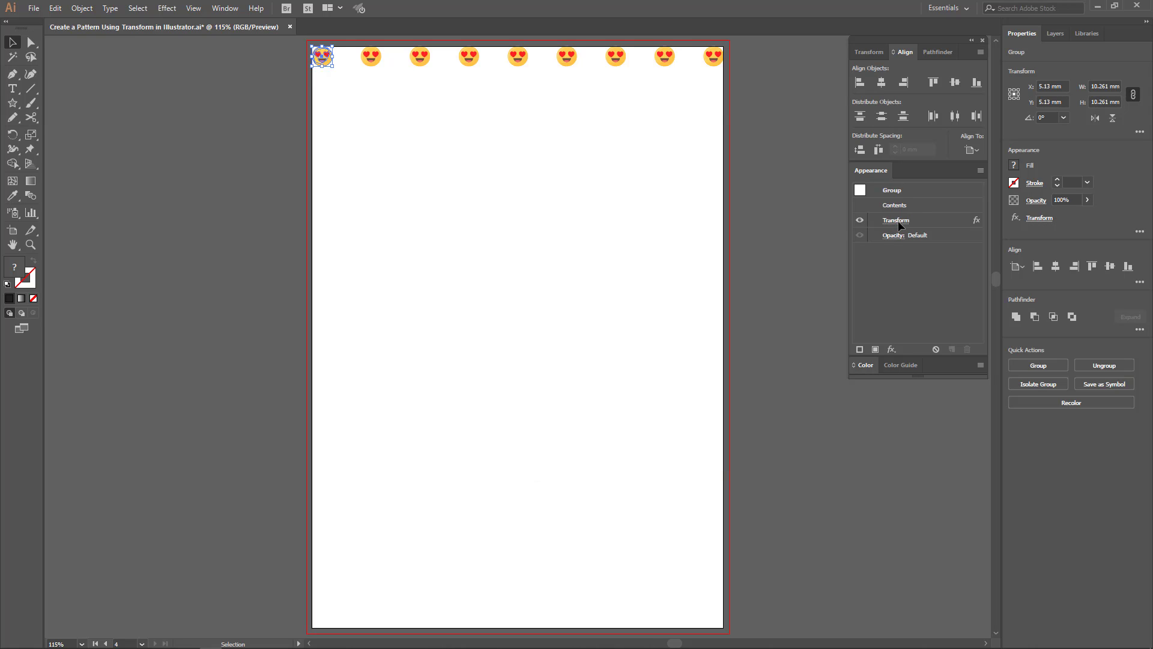
{"action": "left_click", "coordinate": [908, 220]}
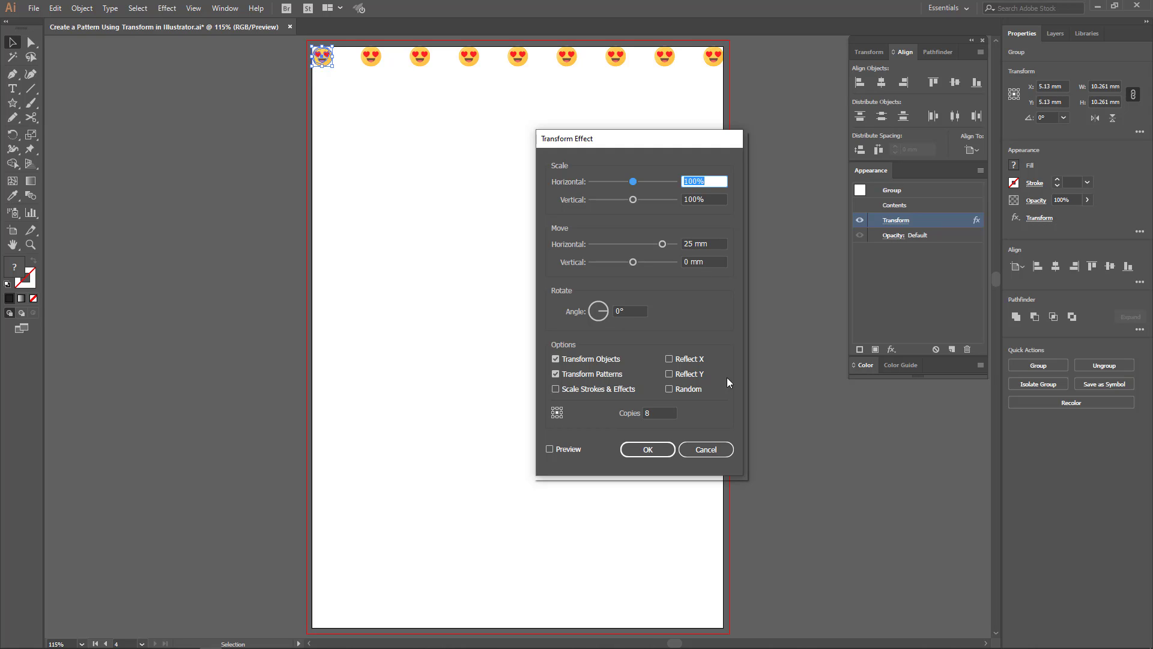
{"action": "left_click", "coordinate": [705, 449]}
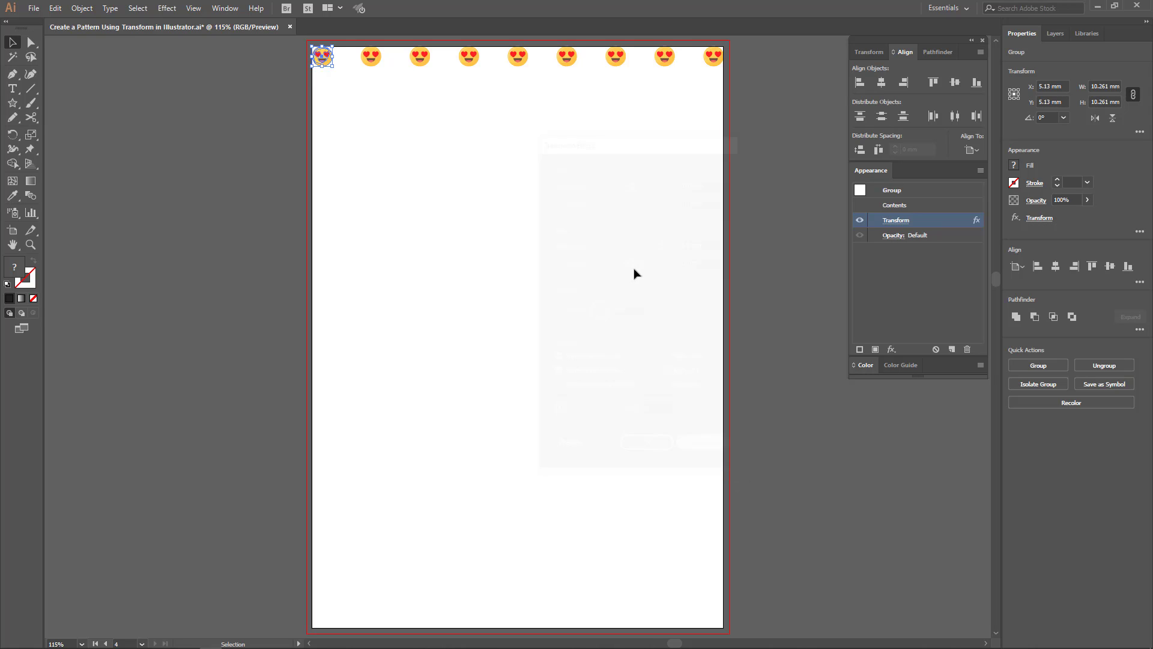
- Start a second Transform effect on the emoji, previewed, moving 25/2 (12.5) mm horizontally and 15 mm vertically
{"action": "left_click", "coordinate": [166, 8]}
{"action": "mouse_move", "coordinate": [216, 106]}
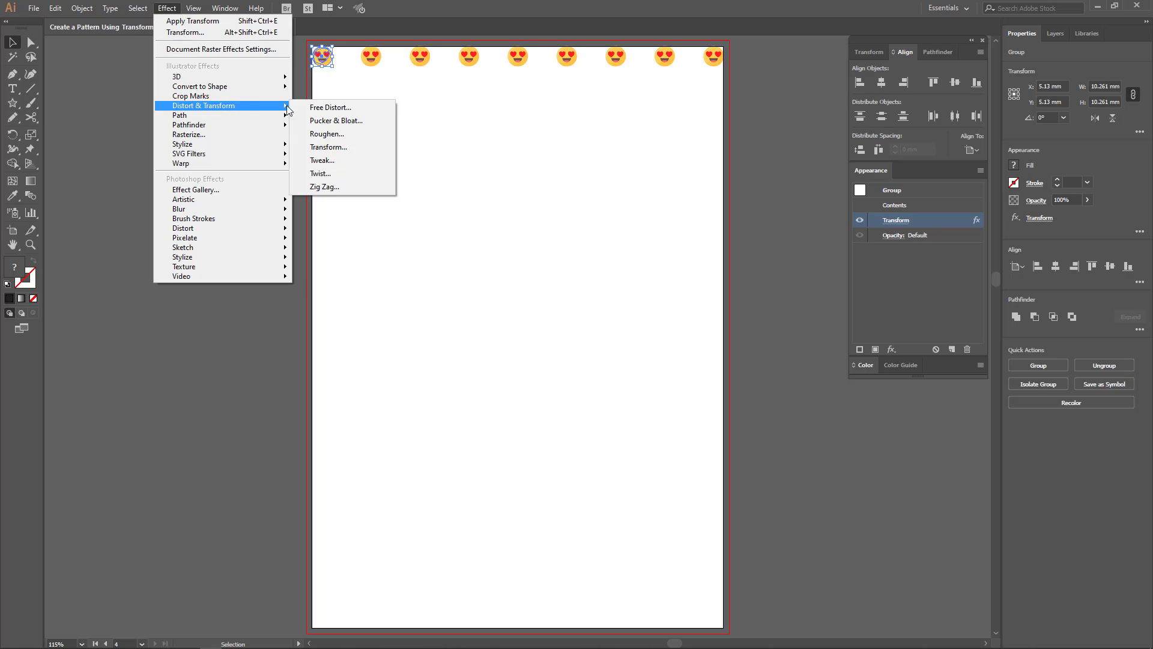
{"action": "left_click", "coordinate": [328, 147]}
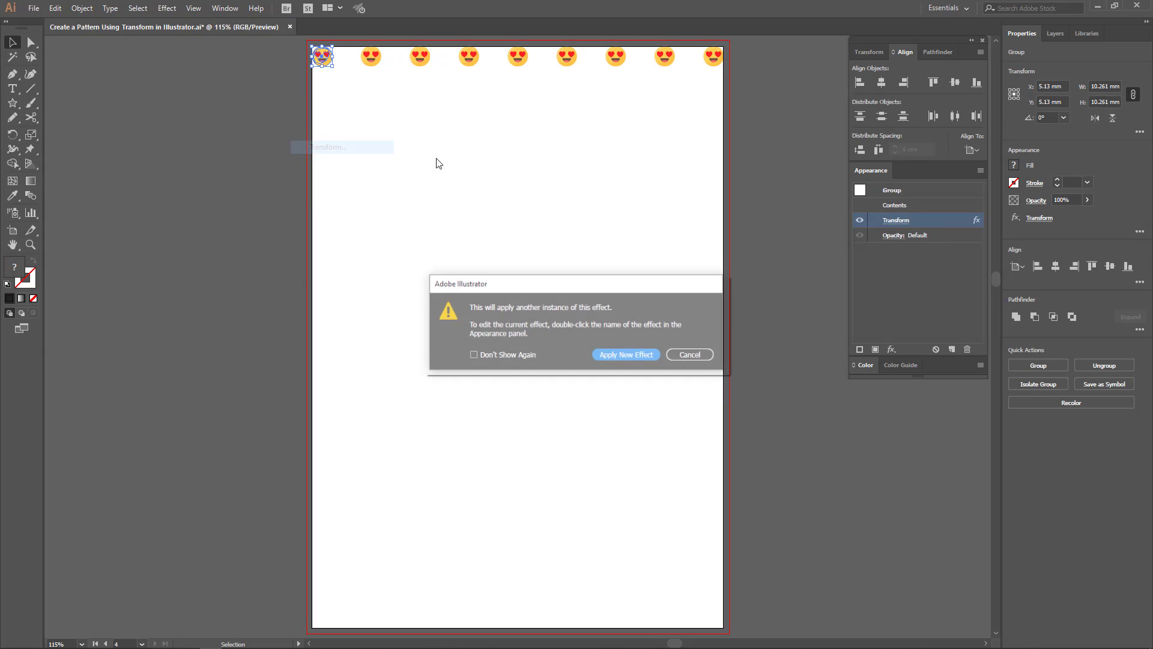
{"action": "left_click", "coordinate": [659, 358]}
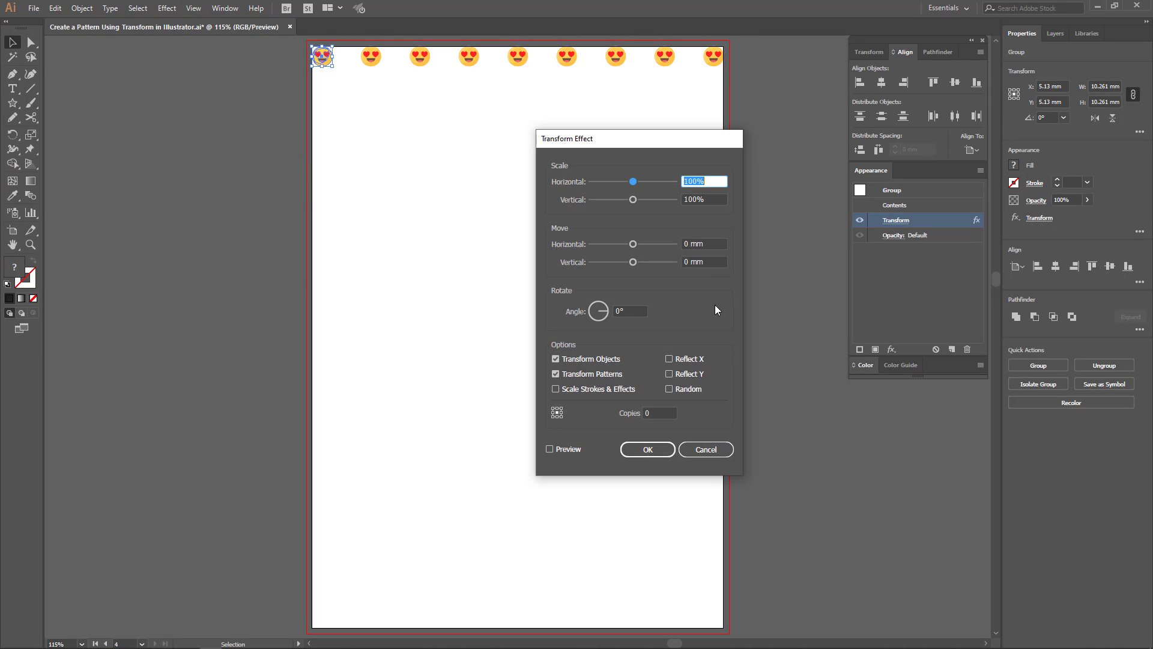
{"action": "left_click", "coordinate": [718, 243]}
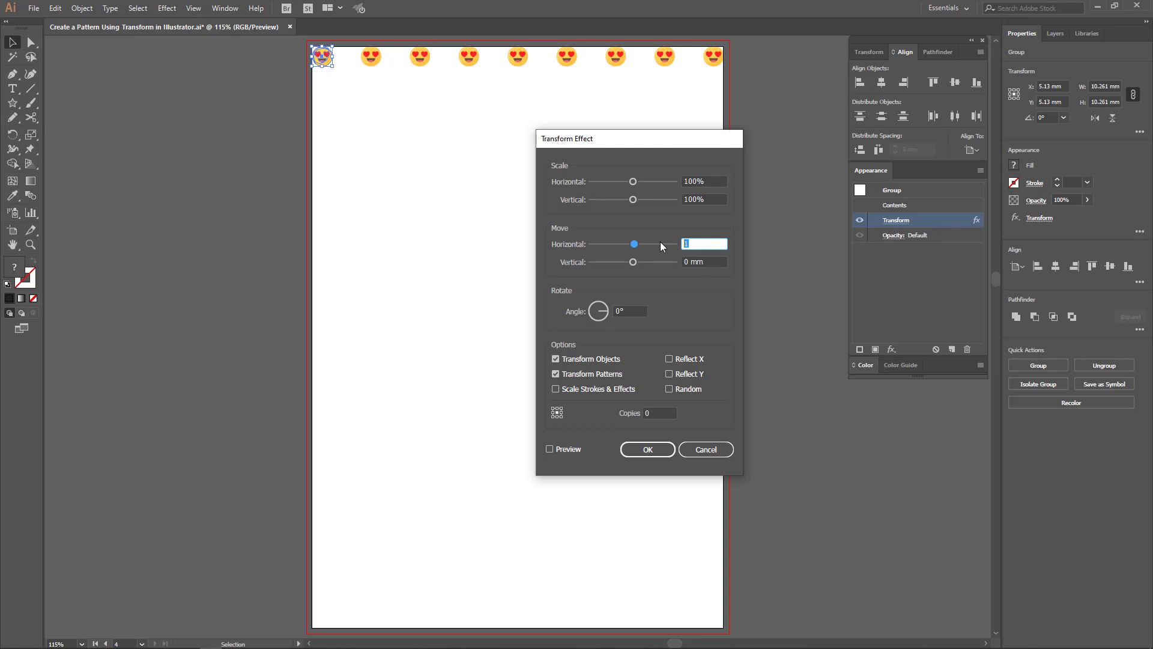
{"action": "type", "text": "25/2"}
{"action": "key", "text": "Tab"}
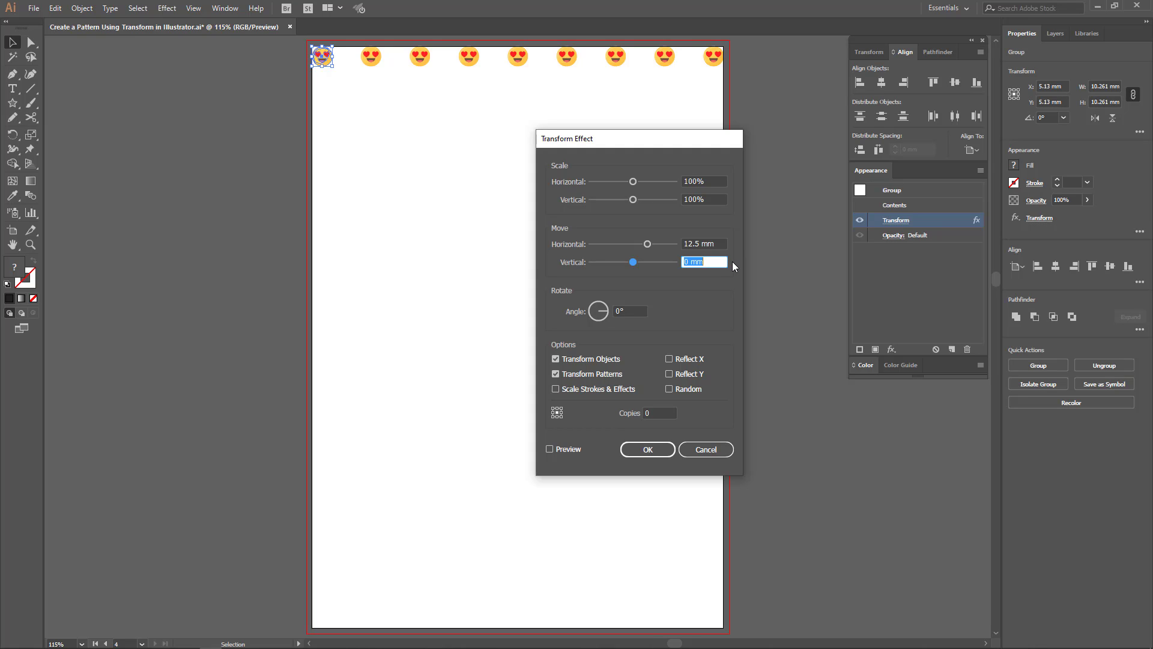
{"action": "type", "text": "15"}
{"action": "key", "text": "Tab"}
{"action": "left_click", "coordinate": [563, 448]}
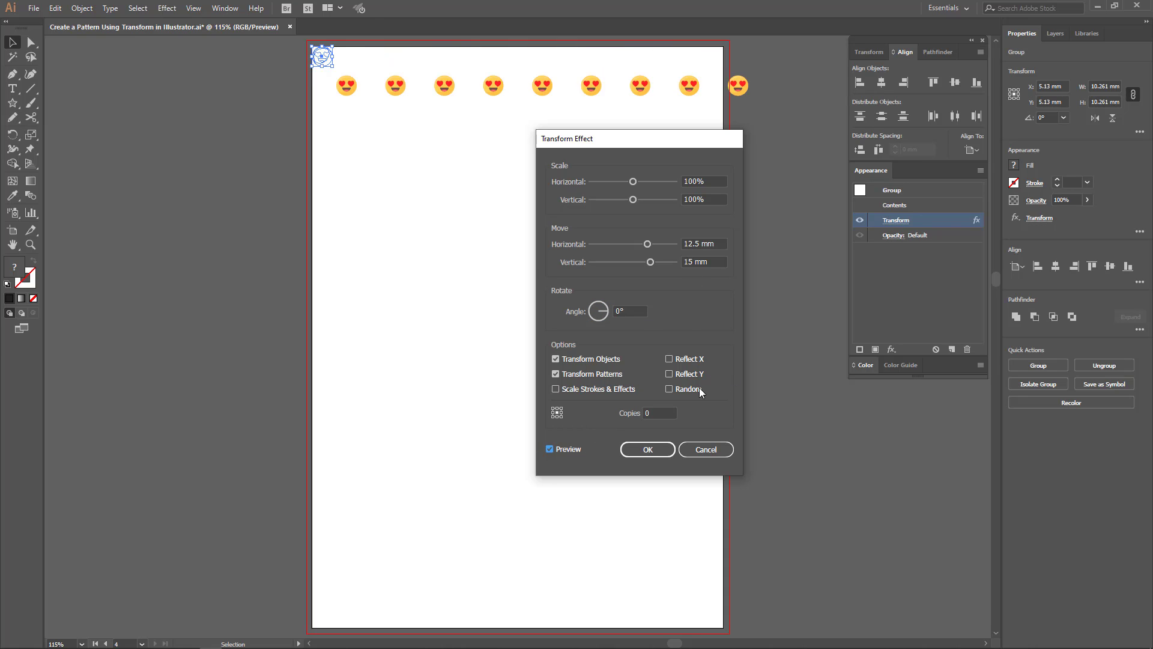
- Try 20 and then 10 copies in the second Transform effect
{"action": "left_click", "coordinate": [644, 412]}
{"action": "type", "text": "20"}
{"action": "key", "text": "Tab"}
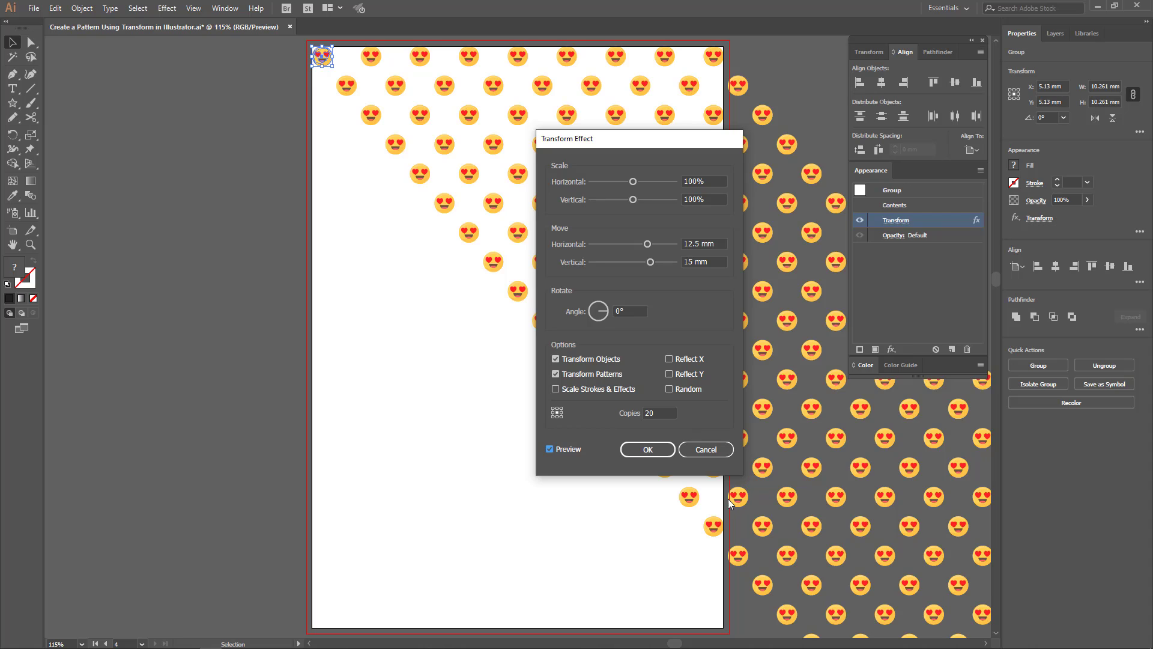
{"action": "left_click", "coordinate": [651, 414]}
{"action": "type", "text": "1"}
{"action": "key", "text": "Tab"}
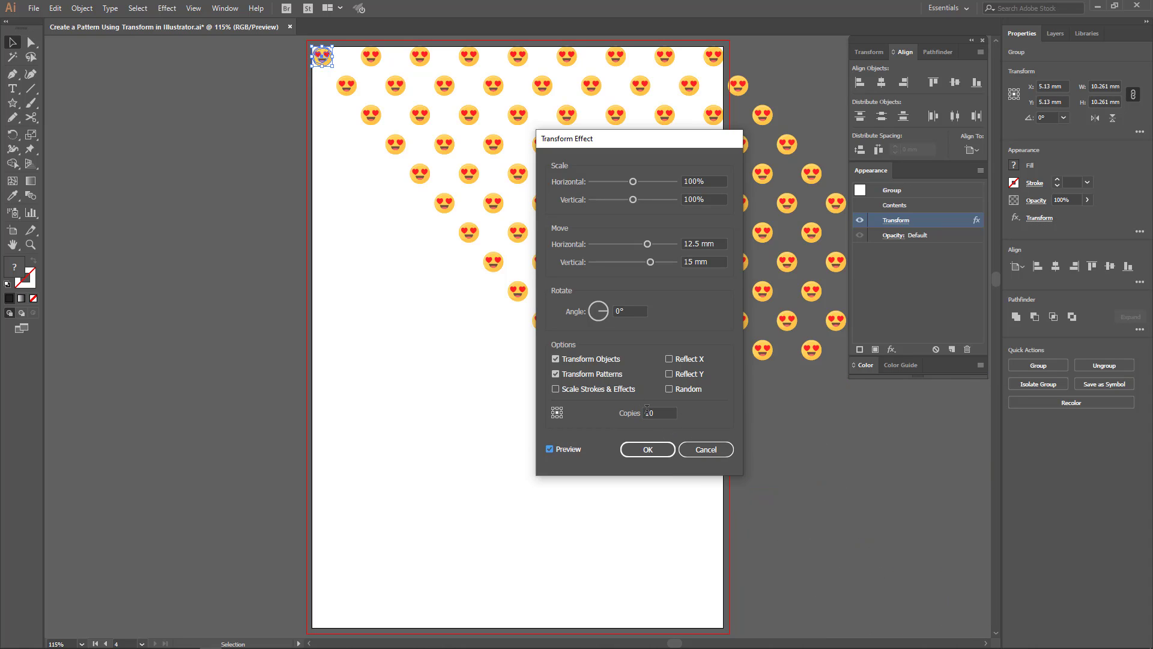
- Set the second Transform effect's copies to 15 and raise the count step by step to 19
{"action": "left_click", "coordinate": [658, 412]}
{"action": "key", "text": "BackSpace"}
{"action": "type", "text": "5"}
{"action": "key", "text": "Tab"}
{"action": "left_click", "coordinate": [656, 413]}
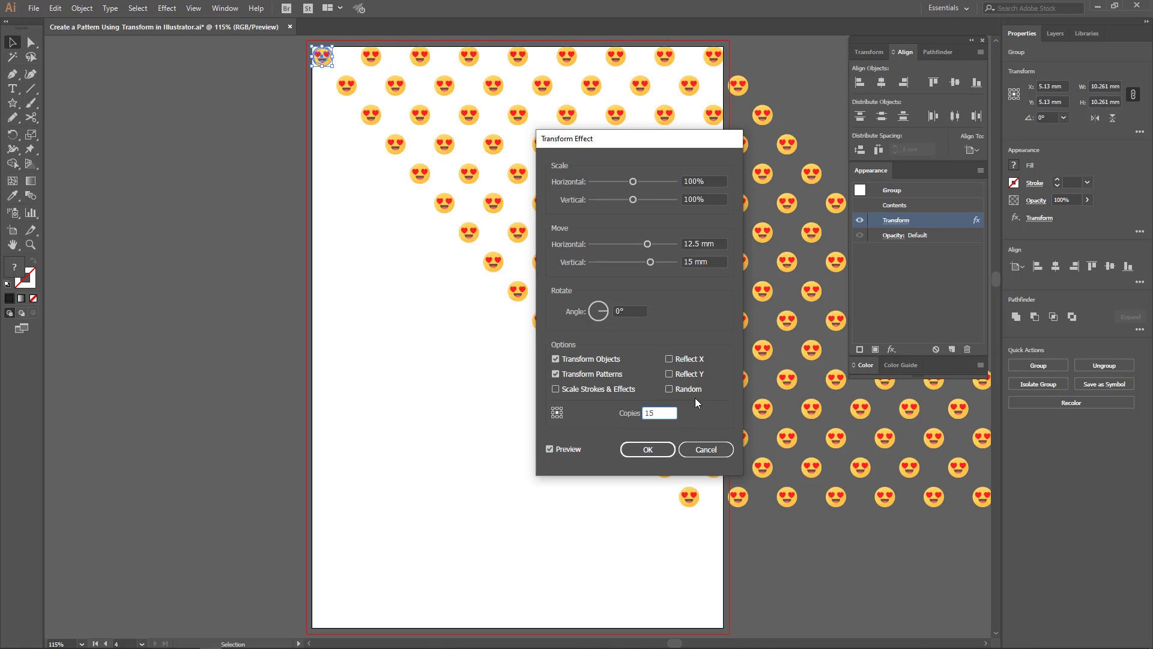
{"action": "key", "text": "Up"}
{"action": "key", "text": "Up"}
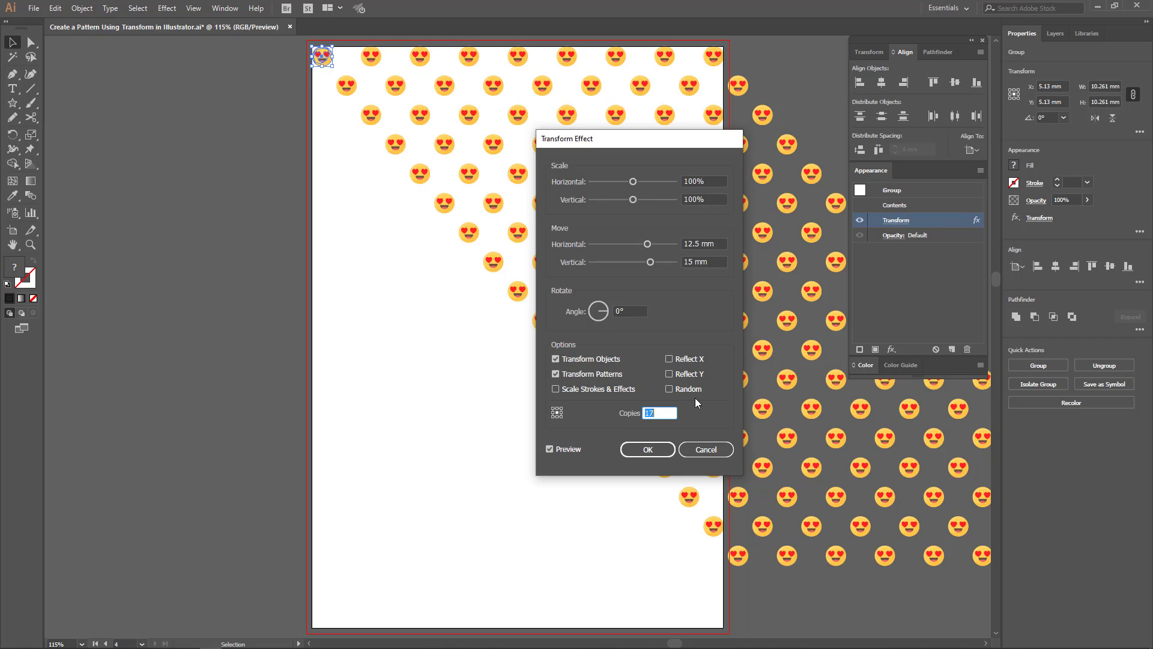
{"action": "key", "text": "Up"}
{"action": "key", "text": "Up"}
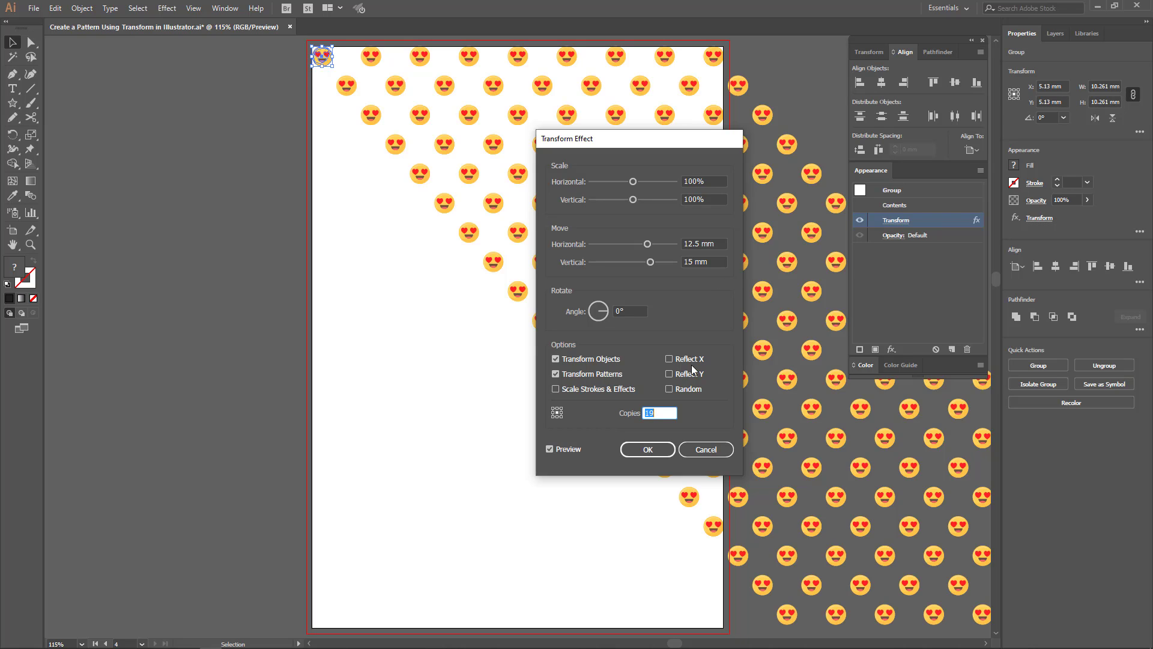
- Enable Reflect X so the emoji rows alternate, apply the second Transform effect, and deselect the artwork
{"action": "left_click", "coordinate": [678, 356]}
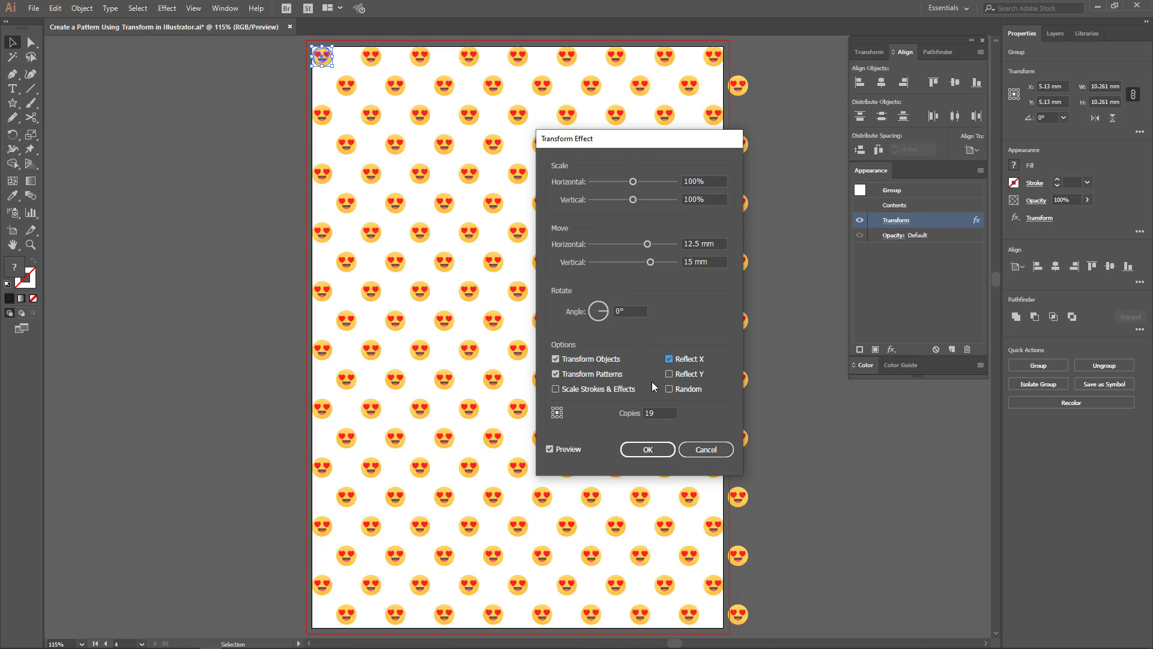
{"action": "left_click", "coordinate": [653, 451]}
{"action": "left_click", "coordinate": [809, 265]}
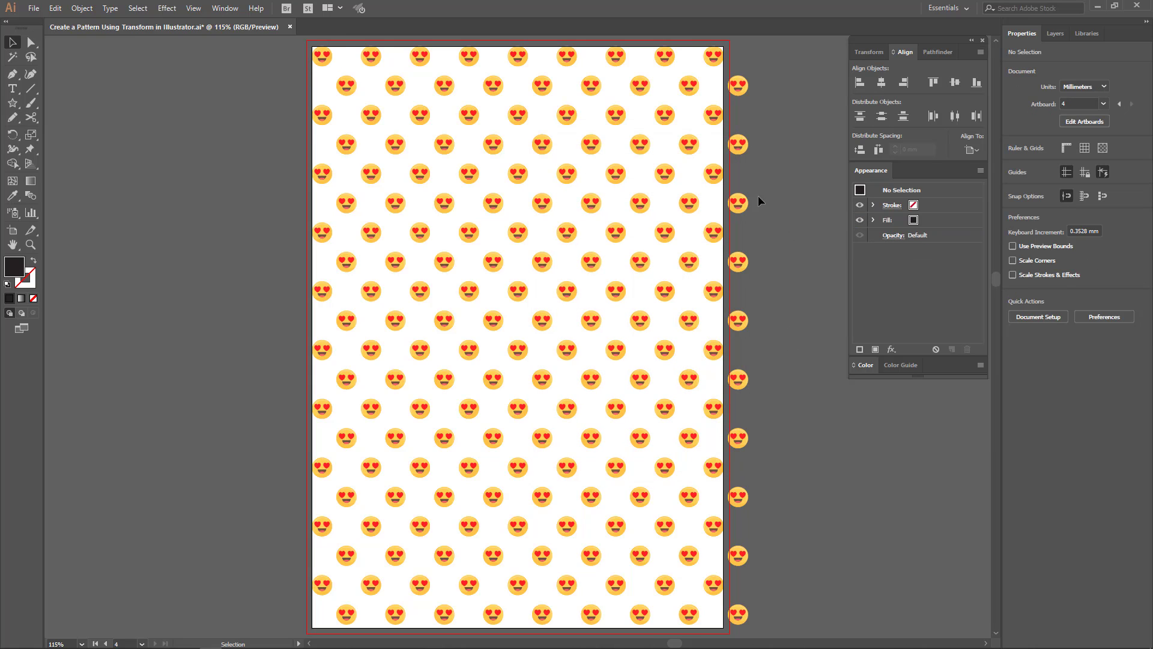
- Select the original emoji at the artboard's upper-left corner and scale it down proportionally to about 8.13 mm wide
{"action": "key", "text": "ctrl+space"}
{"action": "left_click_drag", "start_coordinate": [305, 48], "coordinate": [772, 367]}
{"action": "left_click_drag", "start_coordinate": [618, 232], "coordinate": [601, 299]}
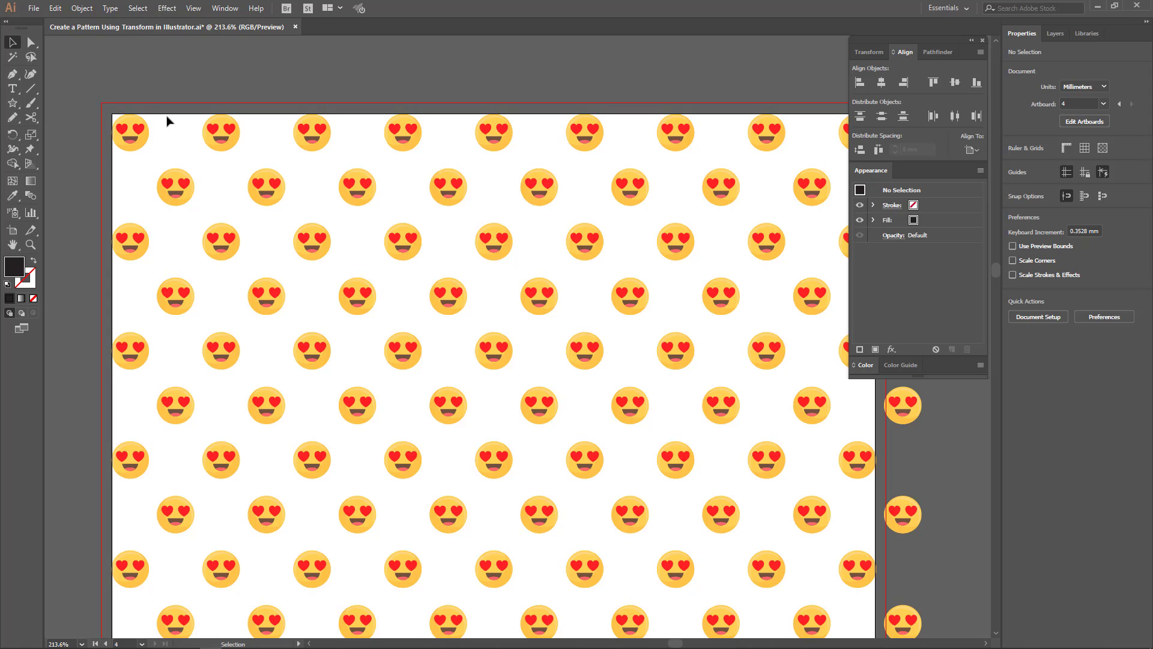
{"action": "left_click_drag", "start_coordinate": [167, 117], "coordinate": [114, 157]}
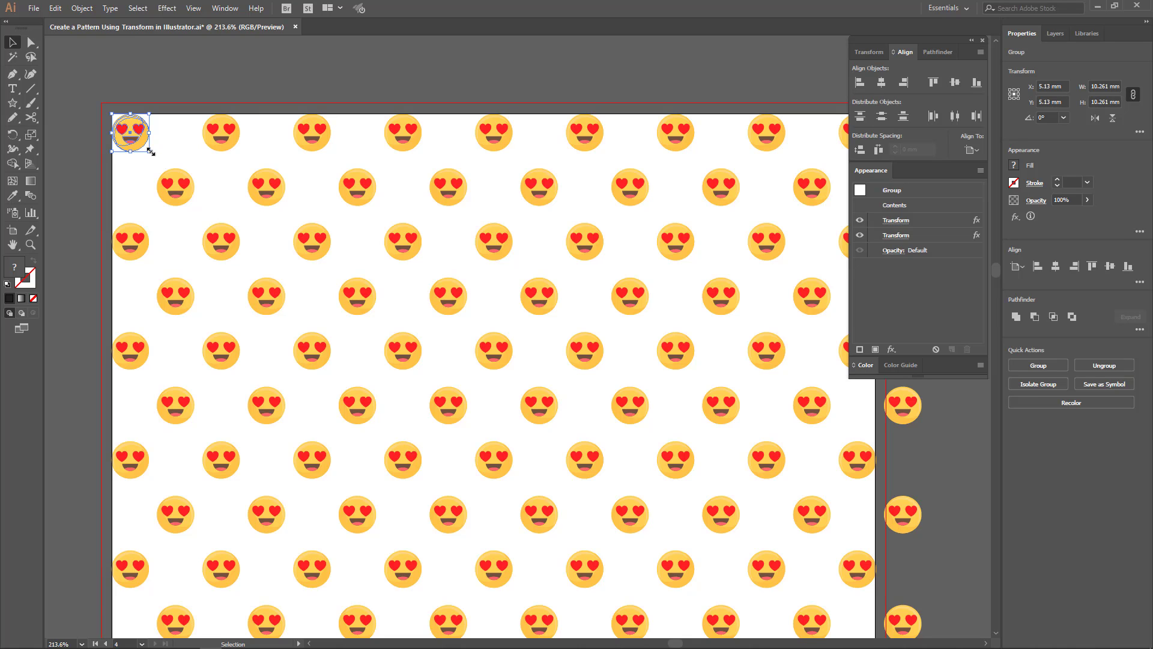
{"action": "left_click_drag", "start_coordinate": [151, 151], "coordinate": [168, 178]}
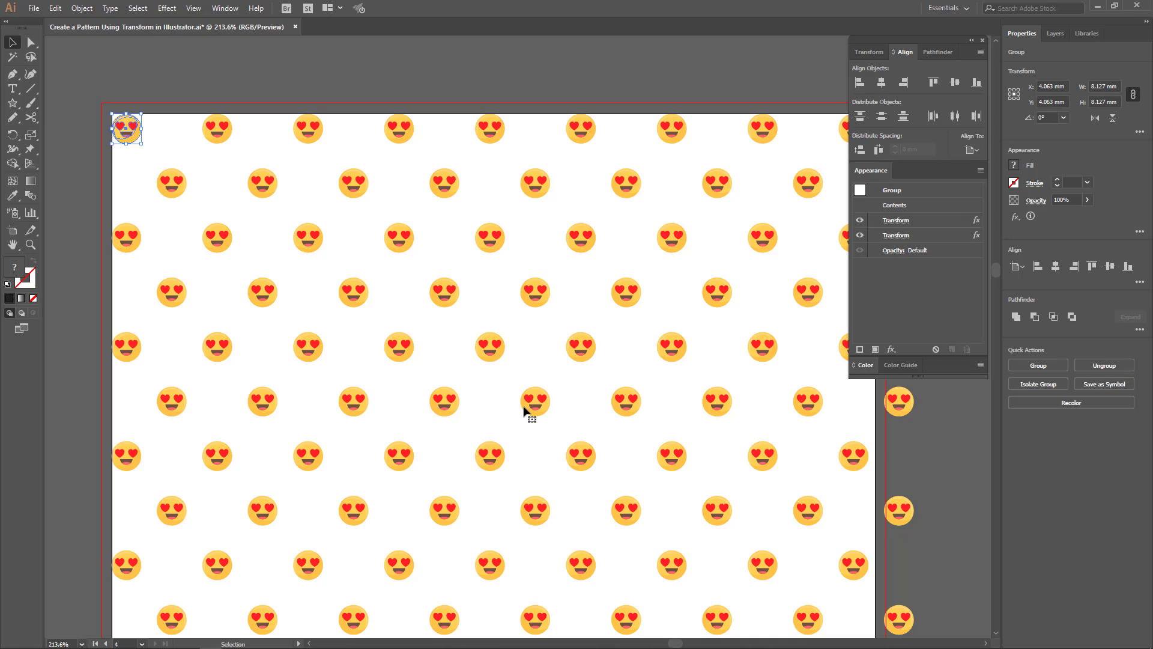
- Rotate the original emoji clockwise to an angle of about 323° with the Rotate tool
{"action": "left_click", "coordinate": [13, 136]}
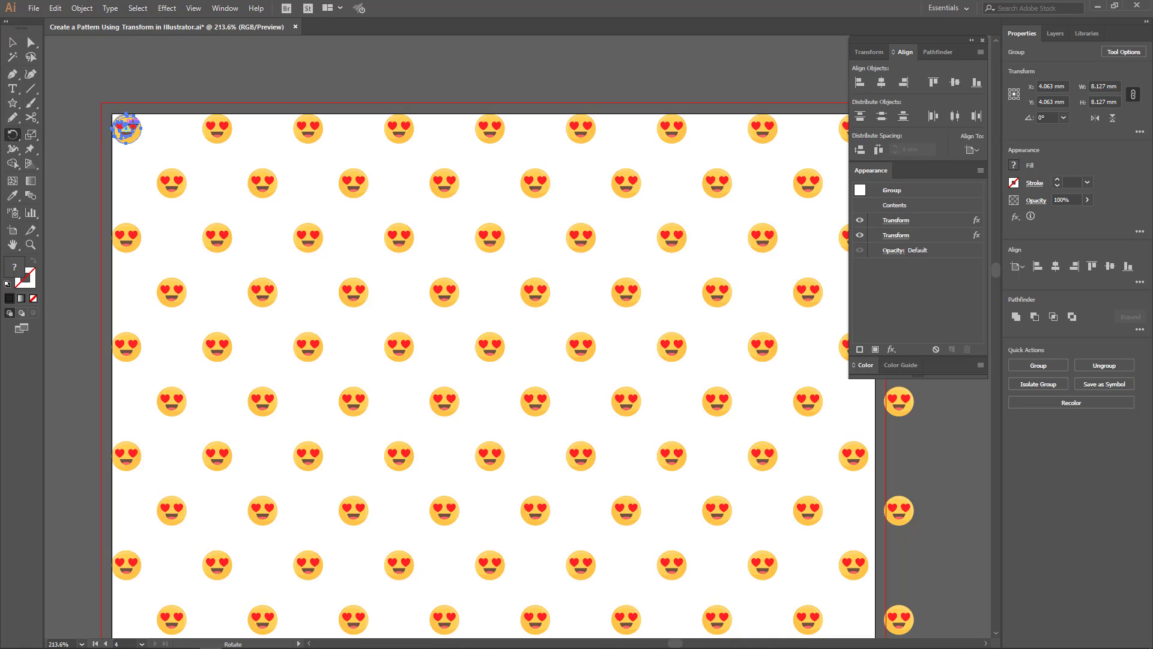
{"action": "left_click_drag", "start_coordinate": [155, 120], "coordinate": [160, 140]}
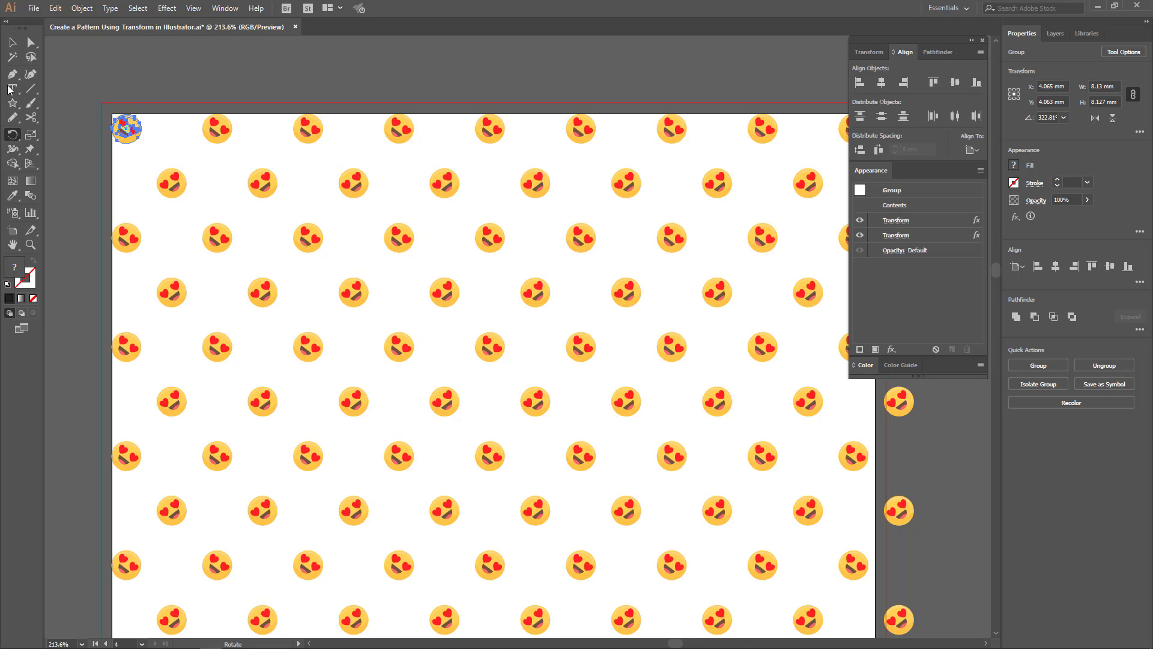
{"action": "left_click", "coordinate": [12, 42]}
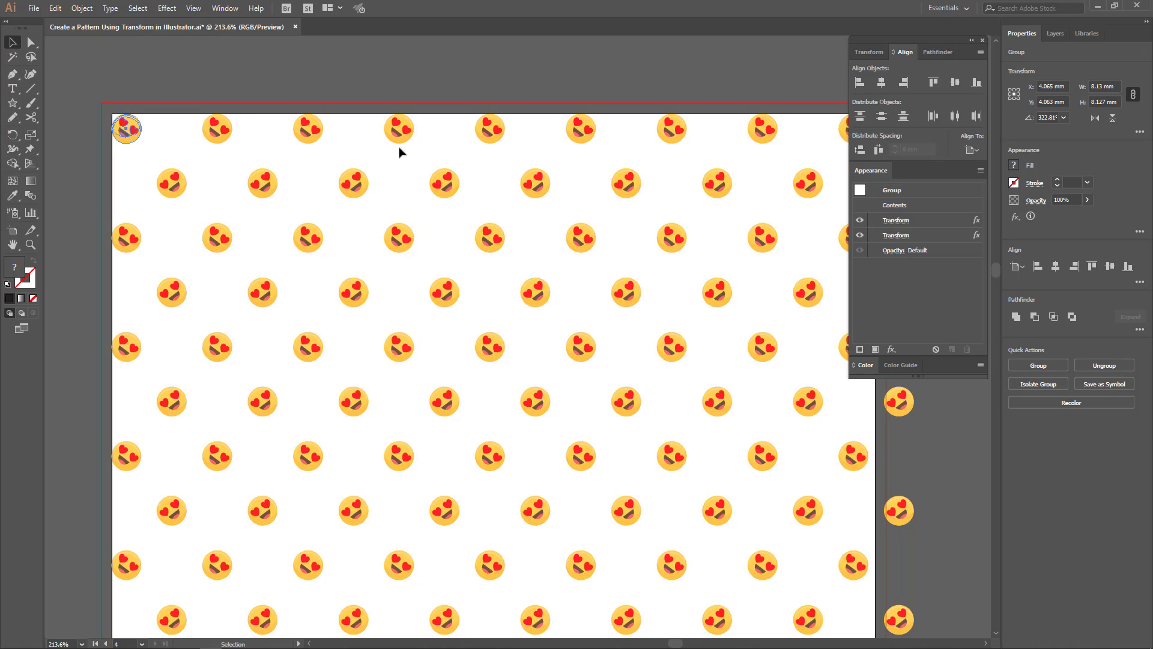
- Expand the appearance of the emoji group to turn its Transform effects into real artwork
{"action": "key", "text": "ctrl+0"}
{"action": "key", "text": "ctrl+minus"}
{"action": "key", "text": "z"}
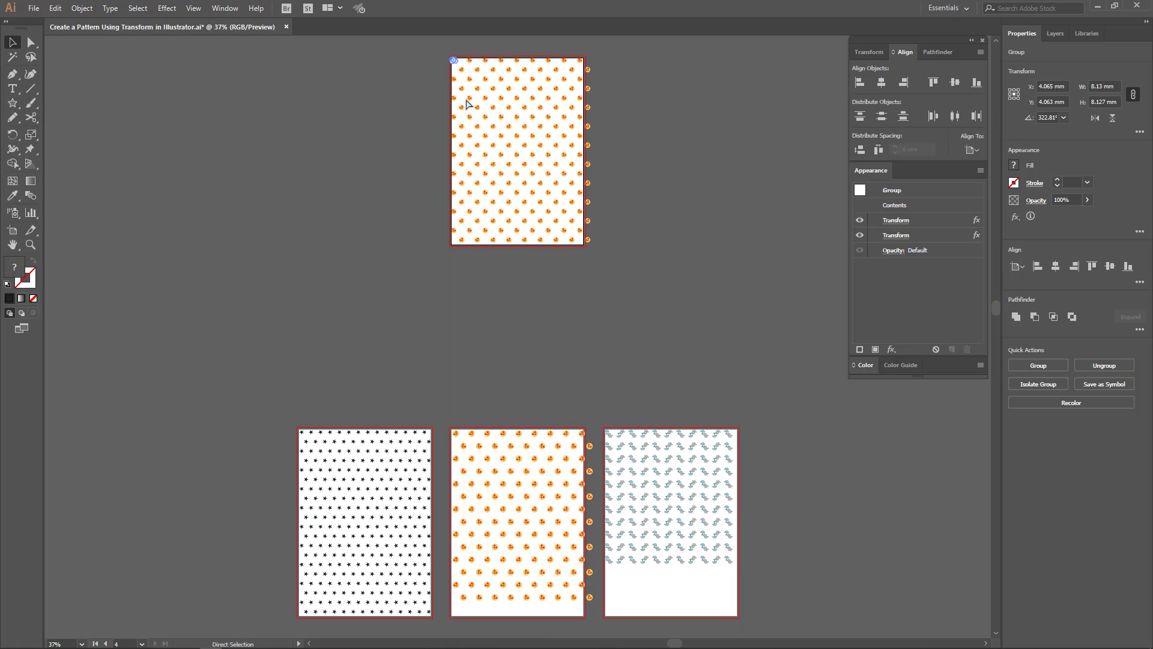
{"action": "key", "text": "ctrl+0"}
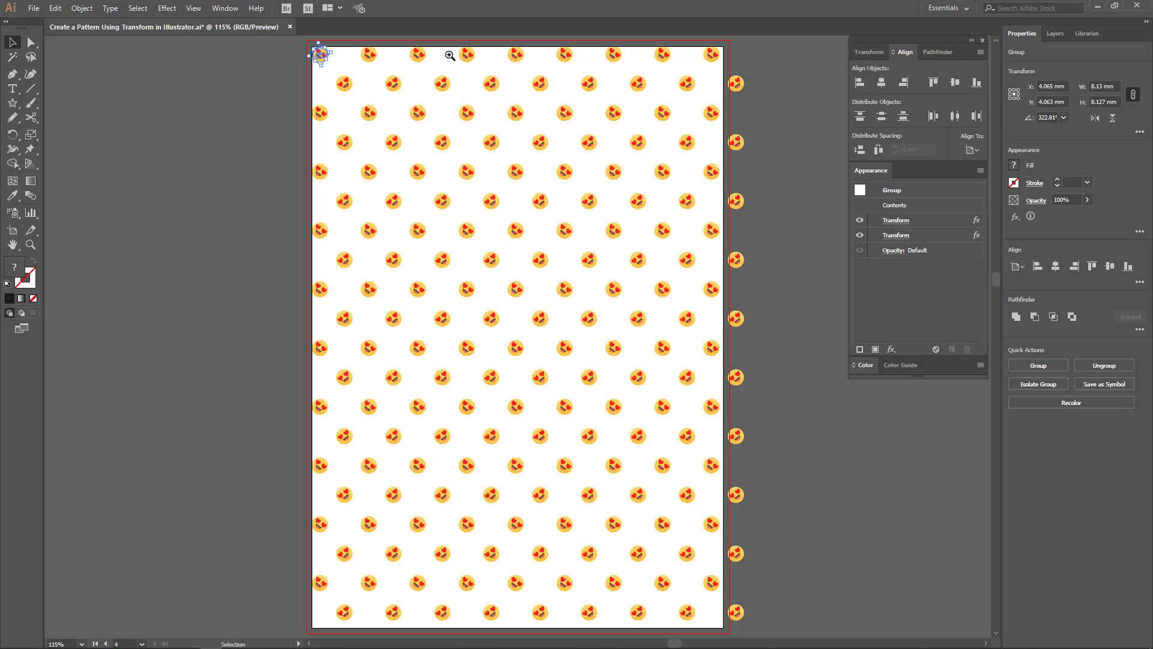
{"action": "scroll", "coordinate": [778, 218], "scroll_direction": "up", "scroll_amount": 1}
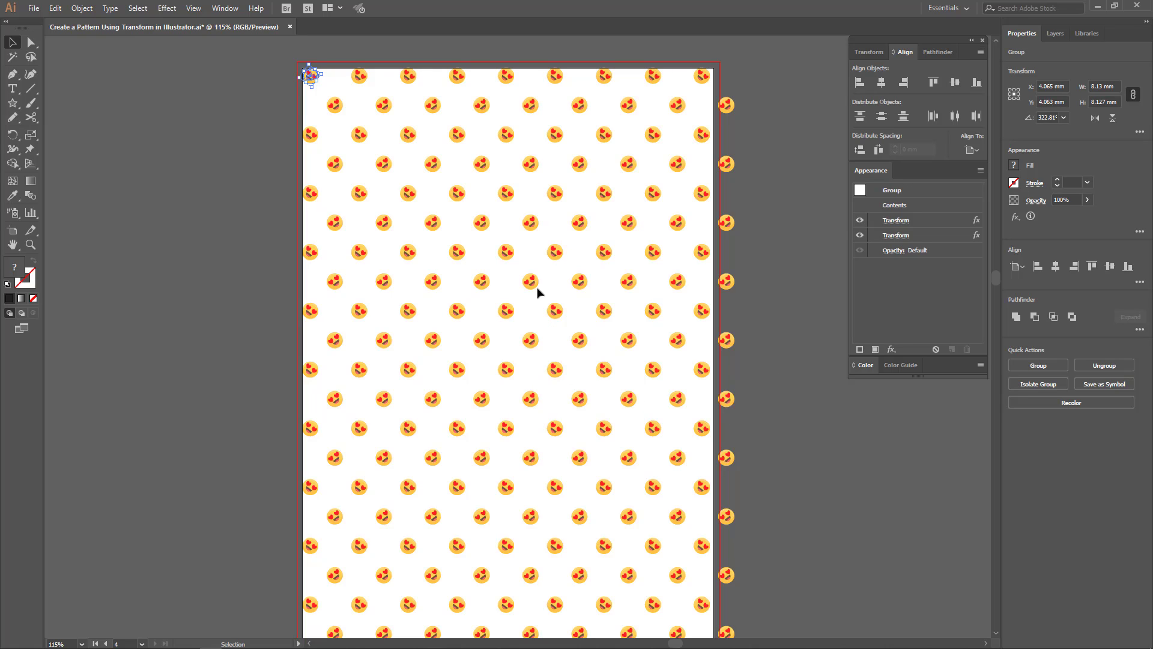
{"action": "left_click", "coordinate": [81, 8]}
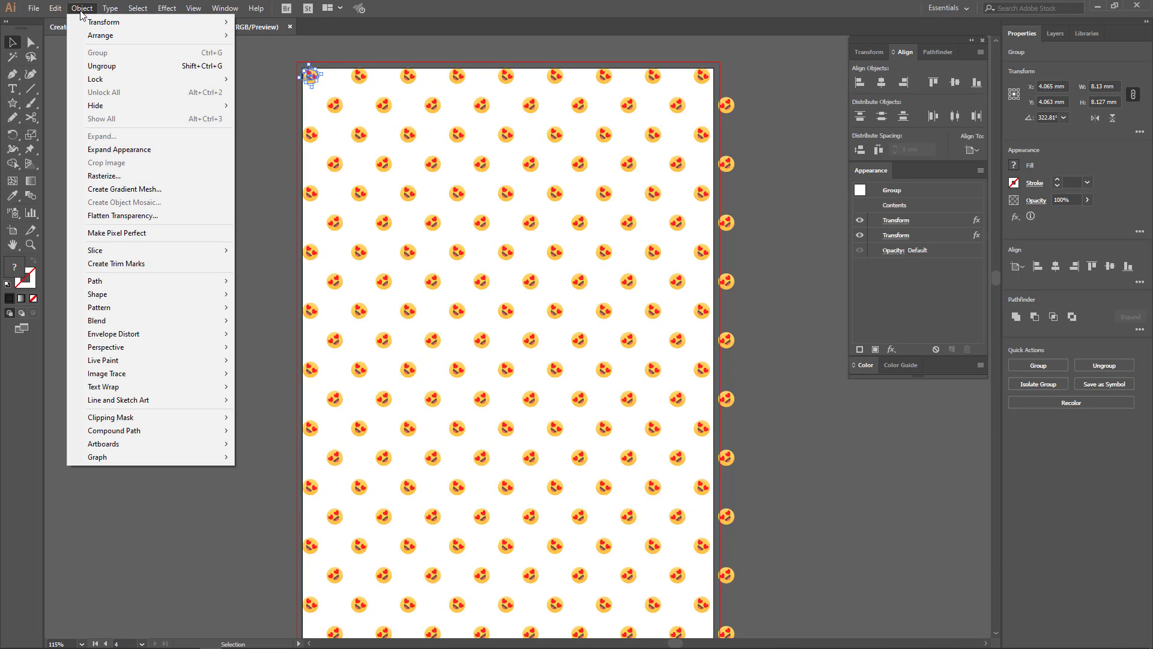
{"action": "left_click", "coordinate": [141, 150]}
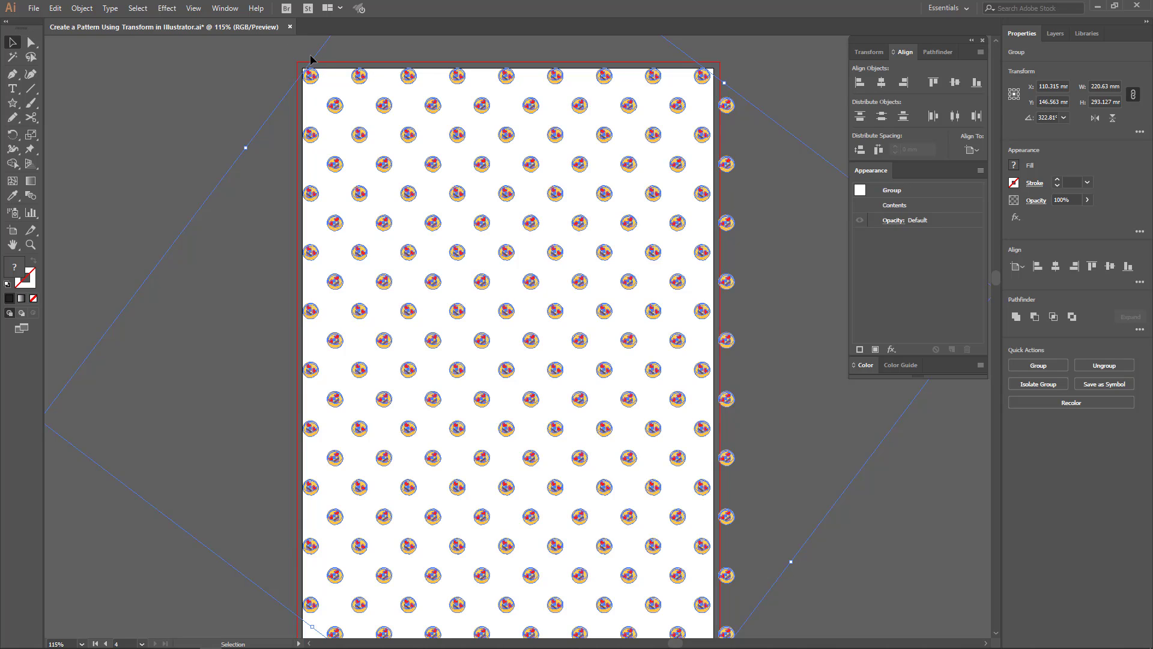
- Ungroup the expanded pattern into separate rows and select several rows in turn, finishing with the top one
{"action": "left_click", "coordinate": [81, 8]}
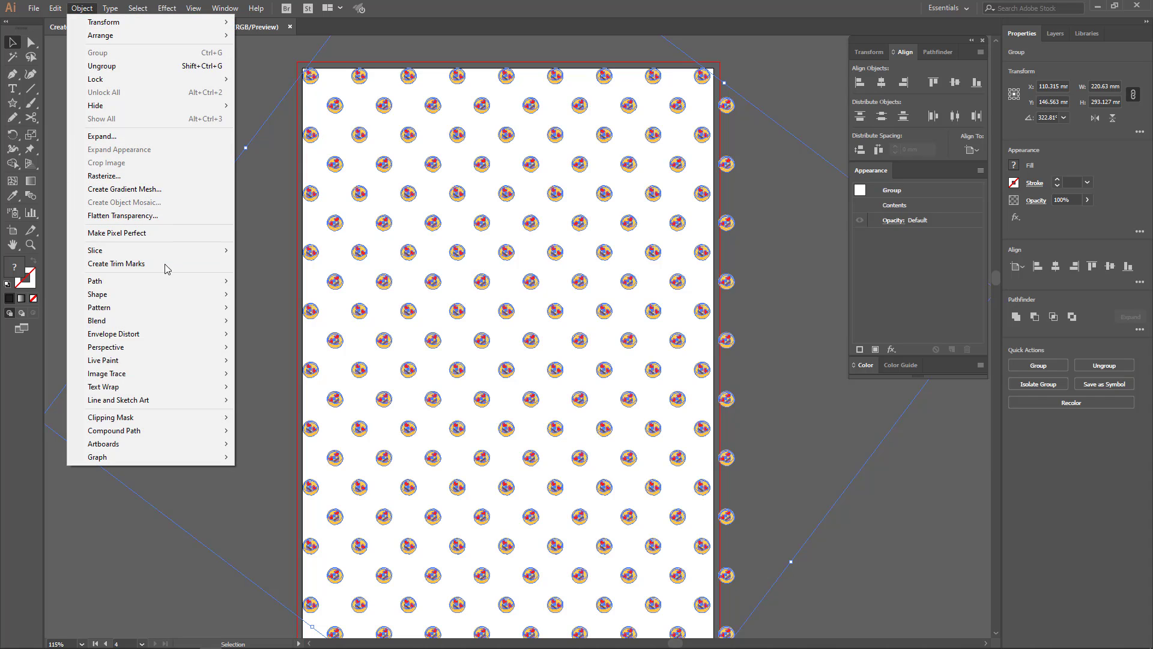
{"action": "left_click", "coordinate": [142, 68]}
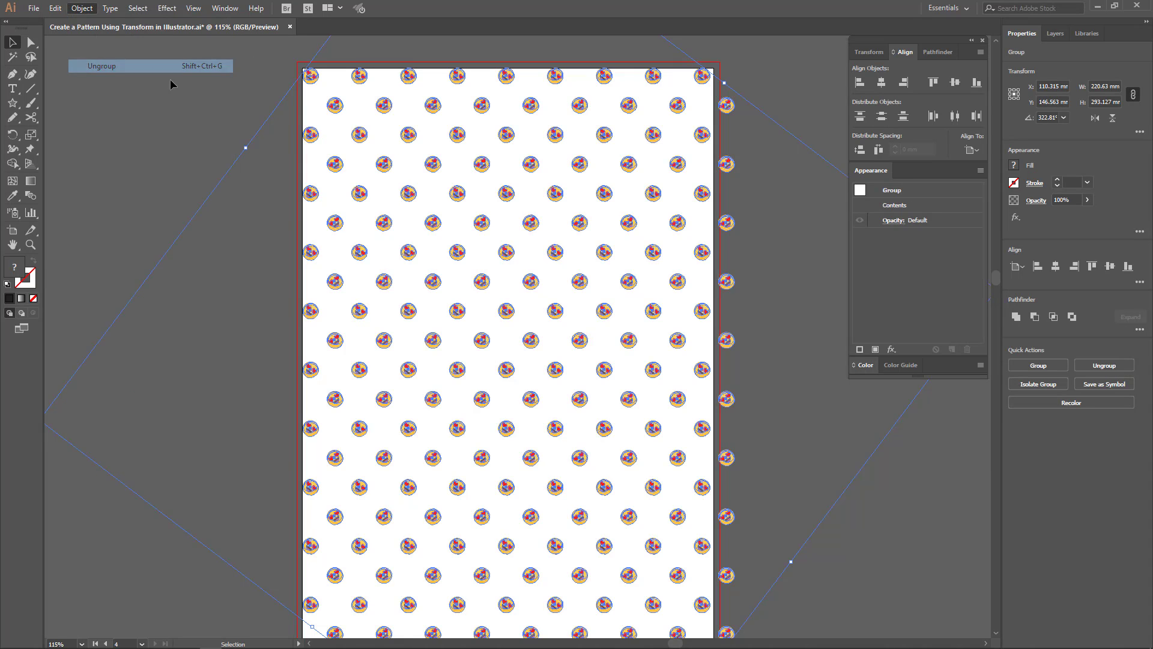
{"action": "left_click", "coordinate": [302, 95]}
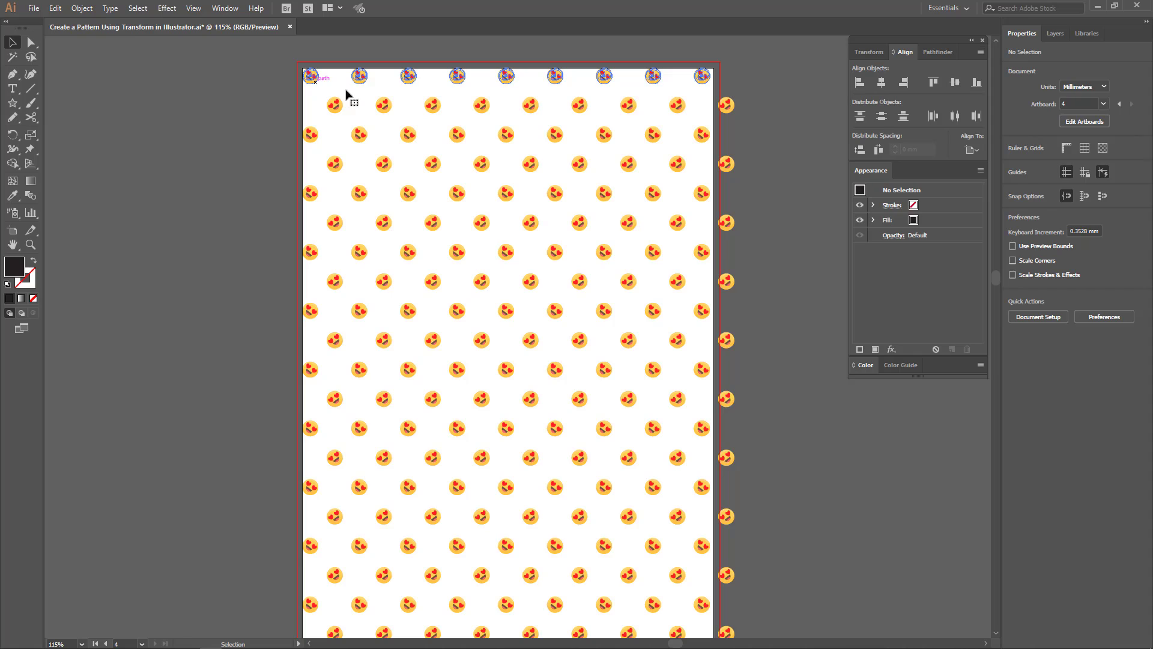
{"action": "left_click", "coordinate": [360, 81]}
{"action": "left_click_drag", "start_coordinate": [339, 108], "coordinate": [354, 198]}
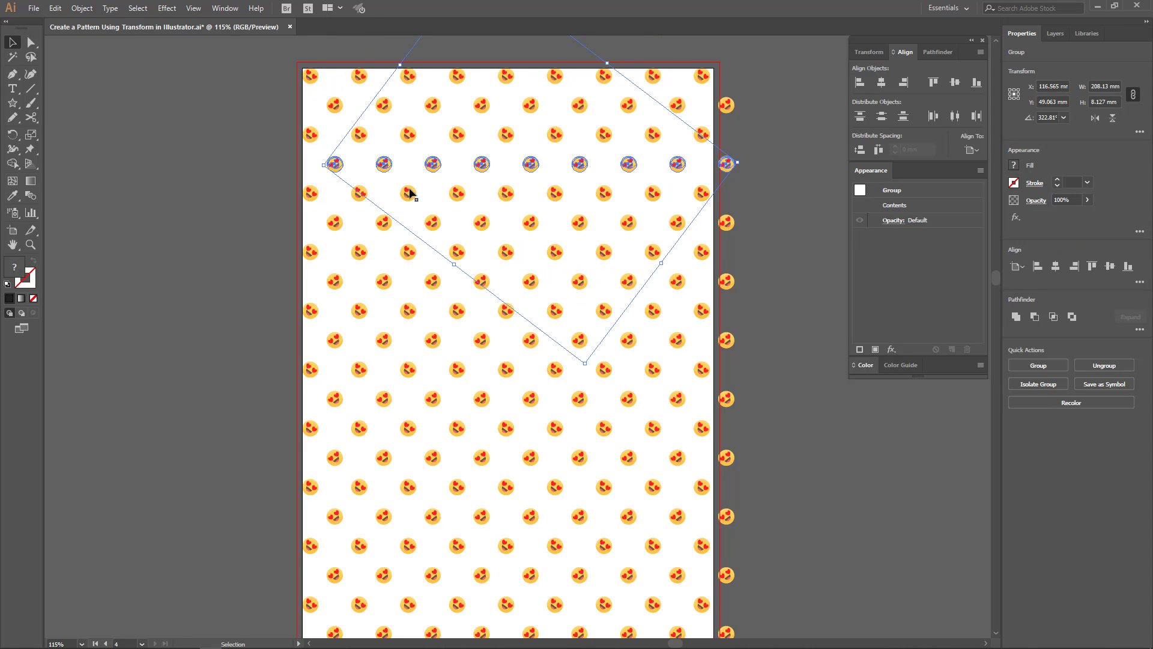
{"action": "key", "text": "shift+Down"}
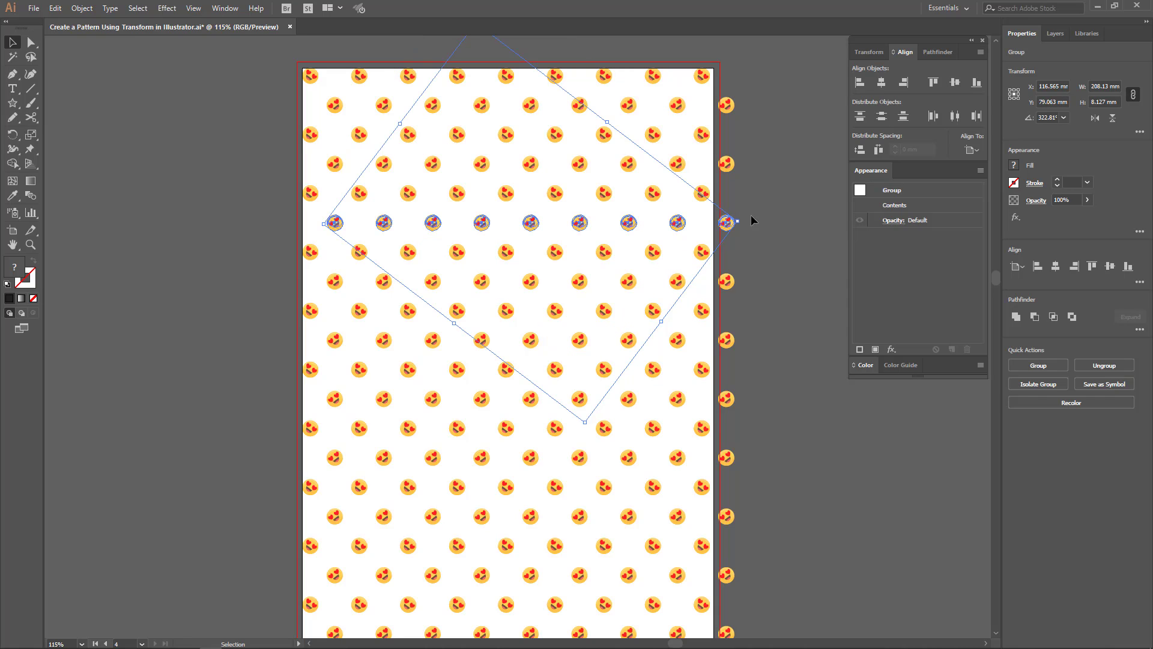
{"action": "left_click_drag", "start_coordinate": [713, 80], "coordinate": [713, 80]}
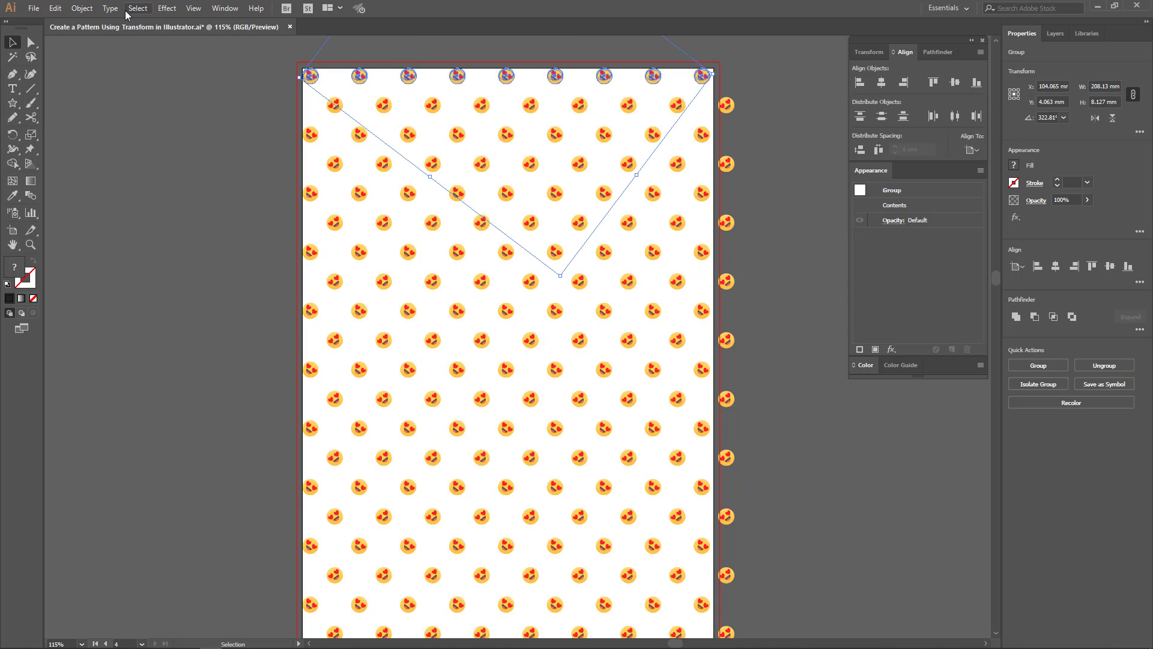
- Ungroup the top emoji row and try out its individual emojis
{"action": "left_click", "coordinate": [82, 8]}
{"action": "left_click", "coordinate": [123, 62]}
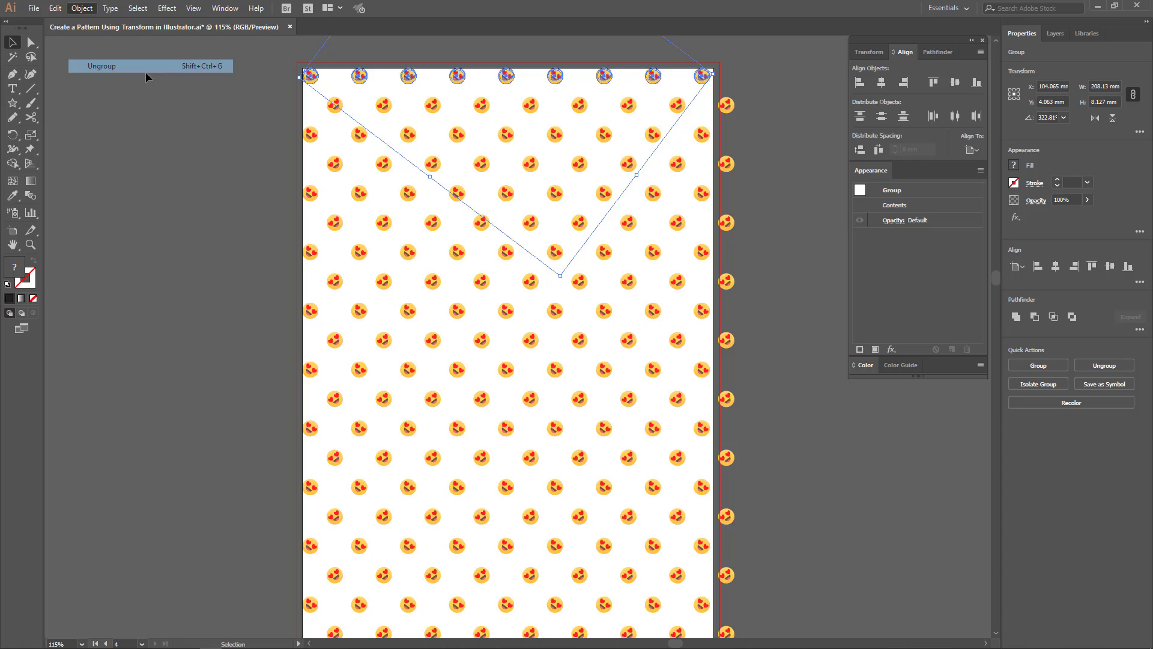
{"action": "left_click", "coordinate": [336, 94]}
{"action": "left_click_drag", "start_coordinate": [315, 78], "coordinate": [560, 89]}
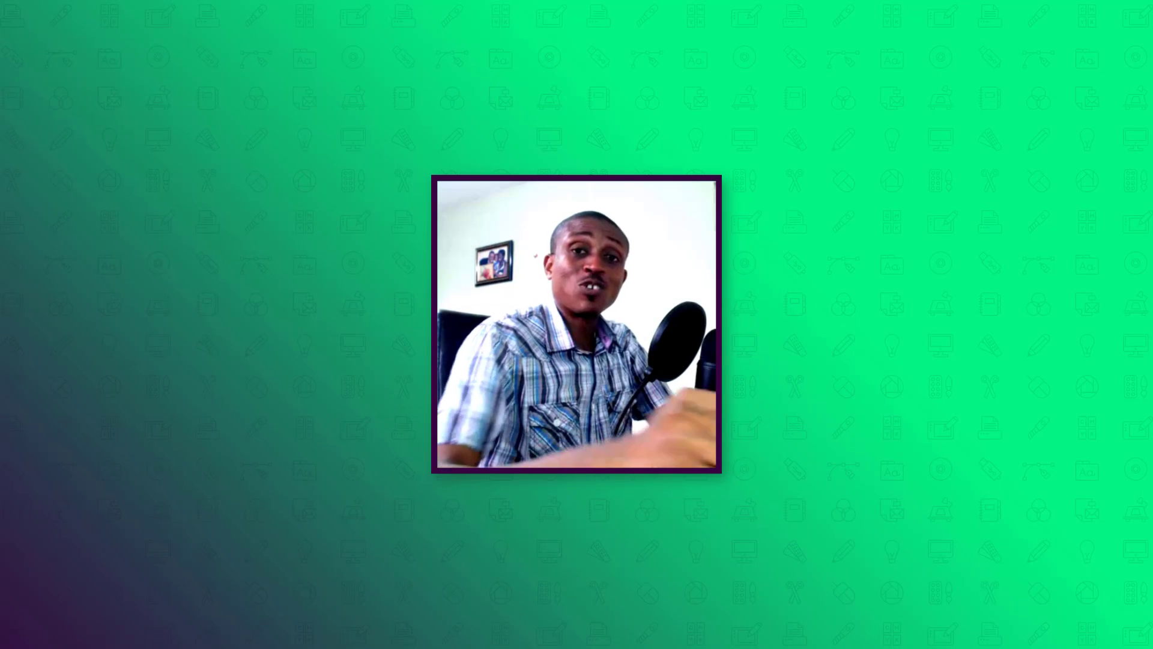